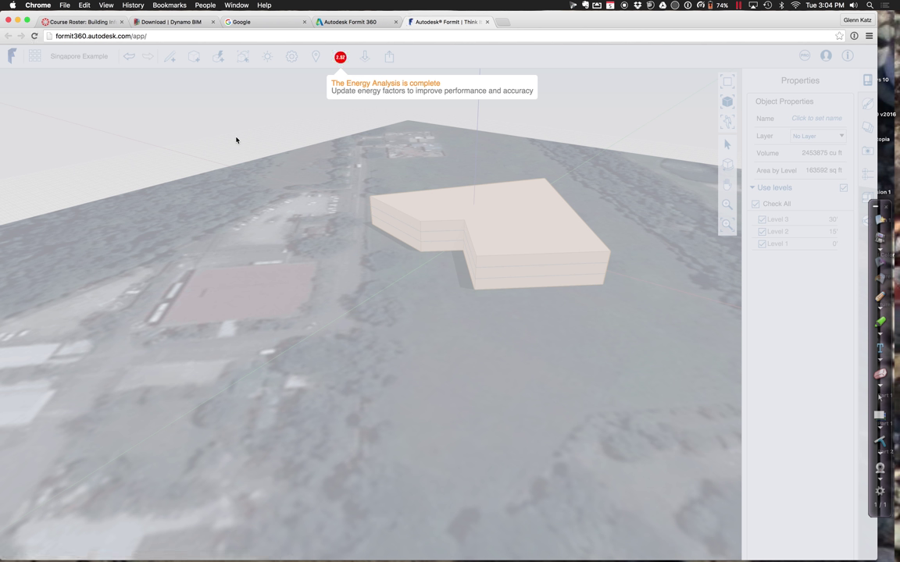
Open the Singapore Example energy results in Insight 360, allowing Chrome pop-ups for the site
left_click(339, 58)
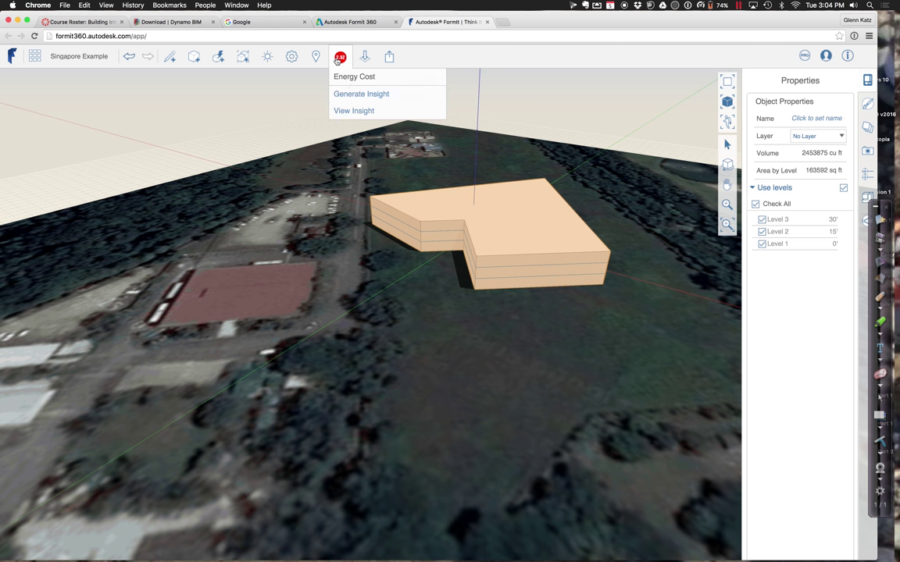
left_click(351, 111)
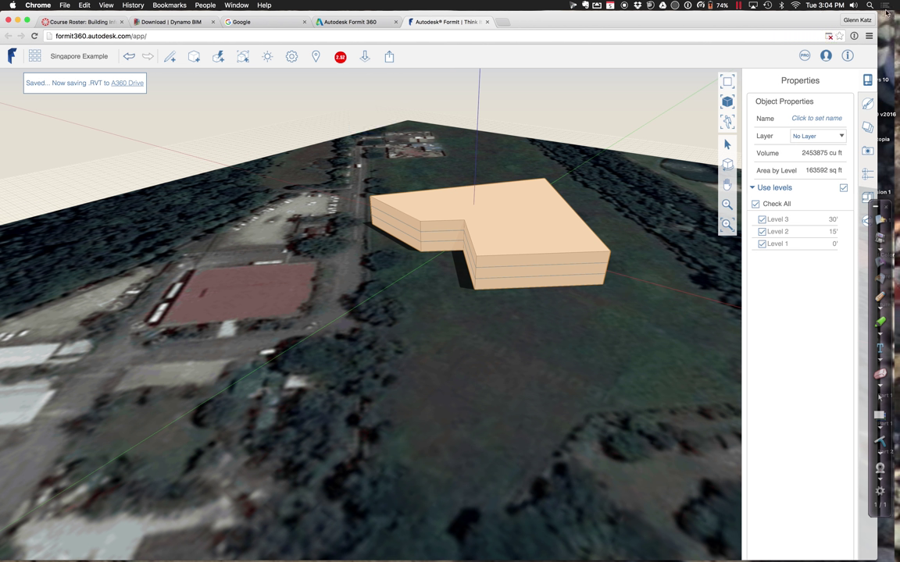
left_click(830, 38)
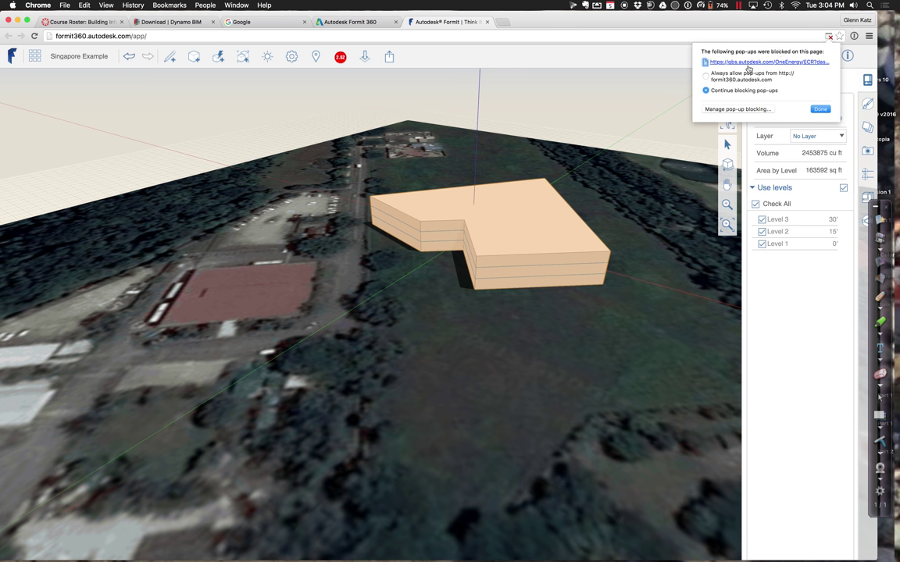
left_click(816, 110)
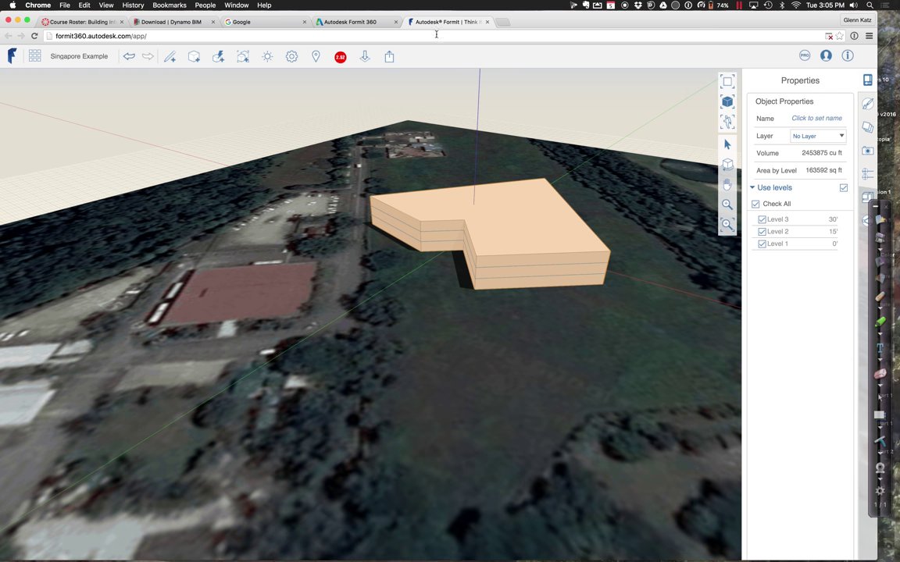
left_click(340, 57)
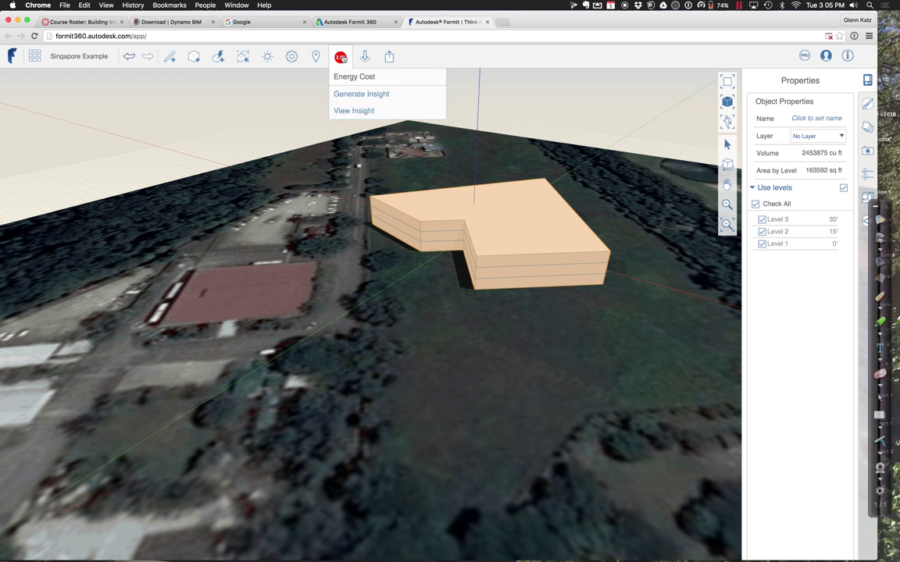
left_click(353, 111)
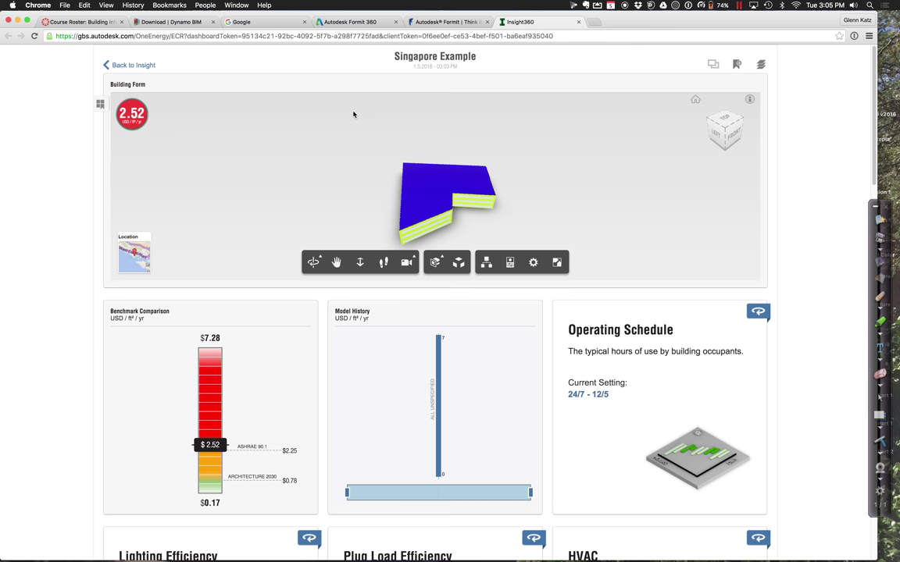
Orbit the Singapore Example building from above, then scroll to the Lighting, Plug Load and HVAC cards
left_click(314, 262)
left_click_drag(317, 217, 392, 185)
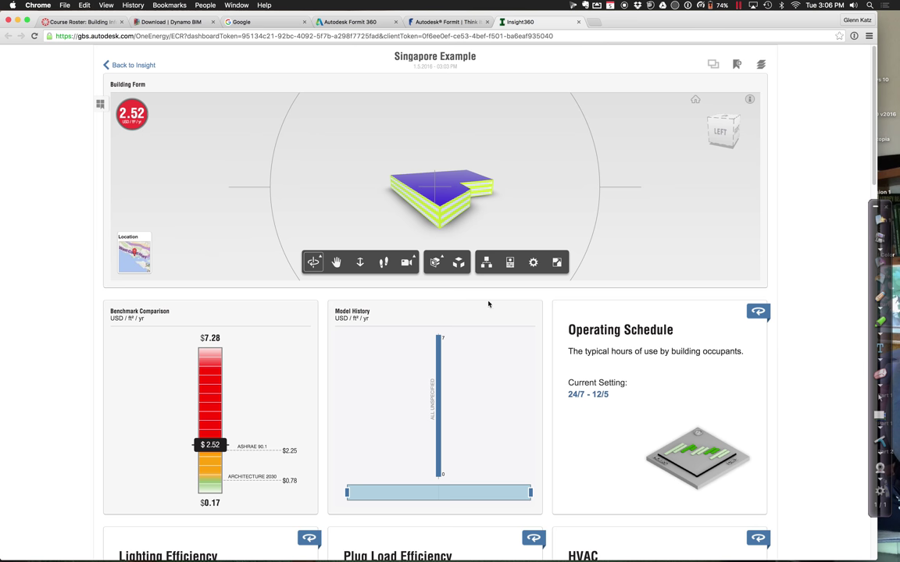
scroll(609, 307, "down", 5)
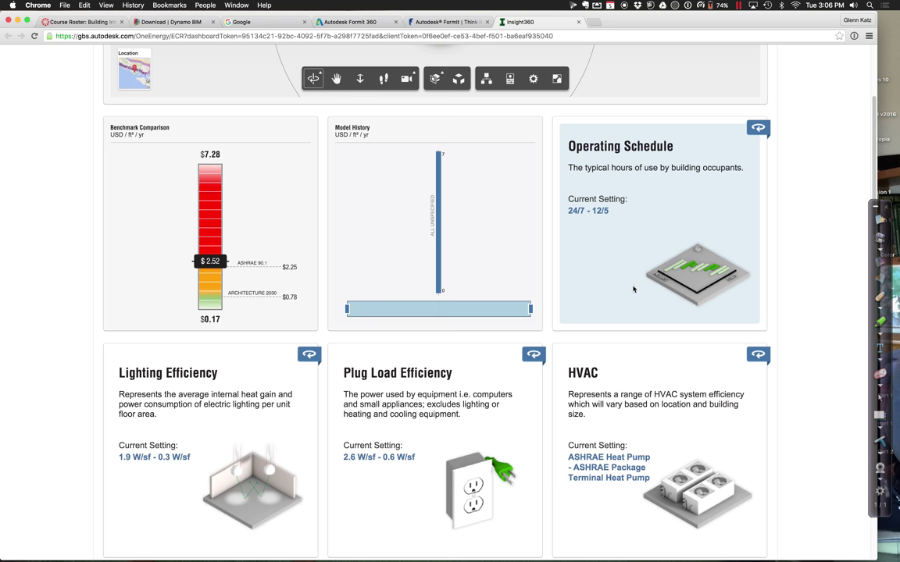
Restrict the Operating Schedule factor to 12/5, lowering the energy cost mean to 1.85 USD/ft²/yr
left_click(633, 289)
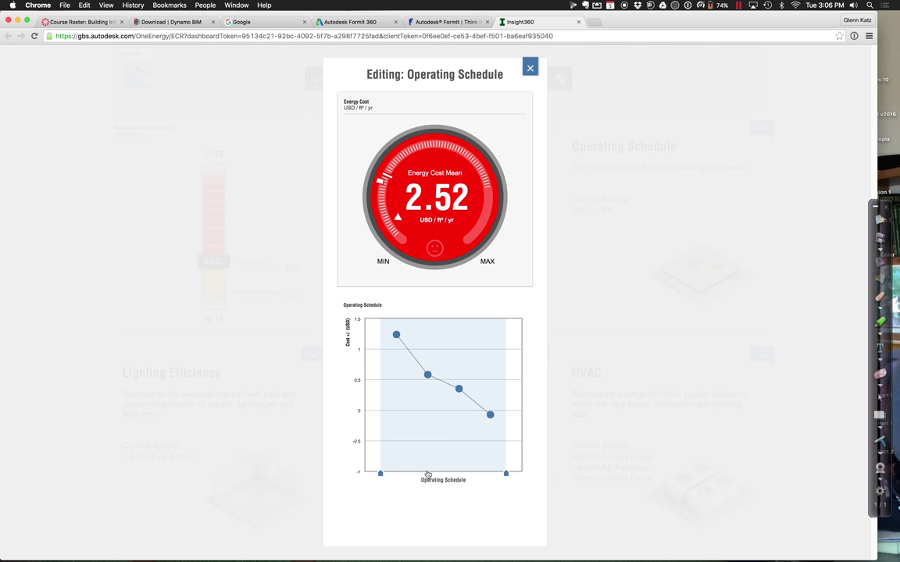
mouse_move(382, 472)
left_mouse_down()
mouse_move(396, 472)
mouse_move(380, 474)
left_mouse_up()
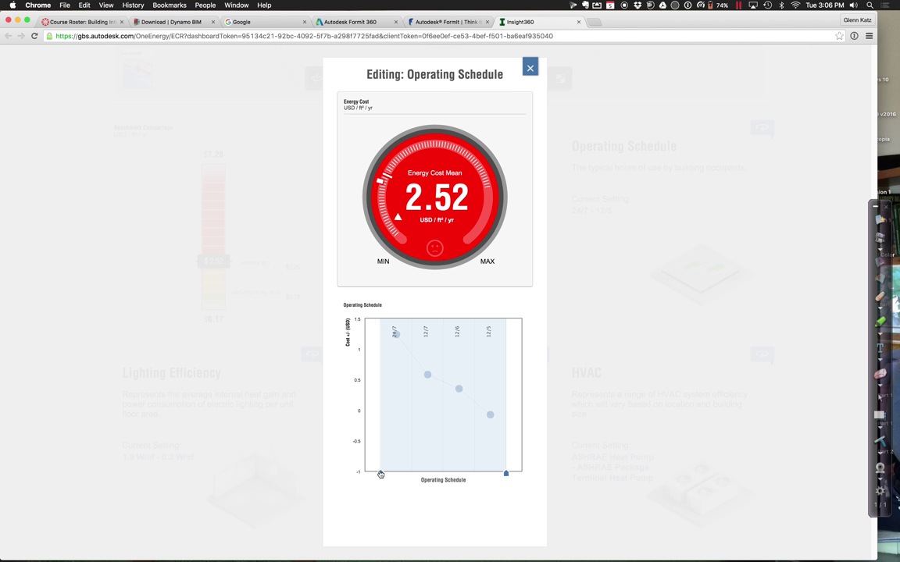
left_click_drag(380, 474, 475, 476)
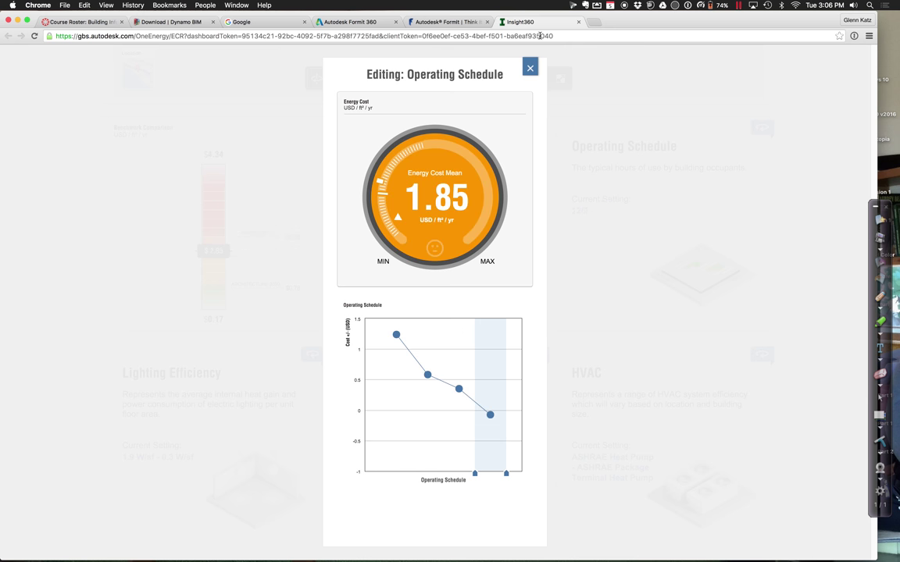
left_click(530, 68)
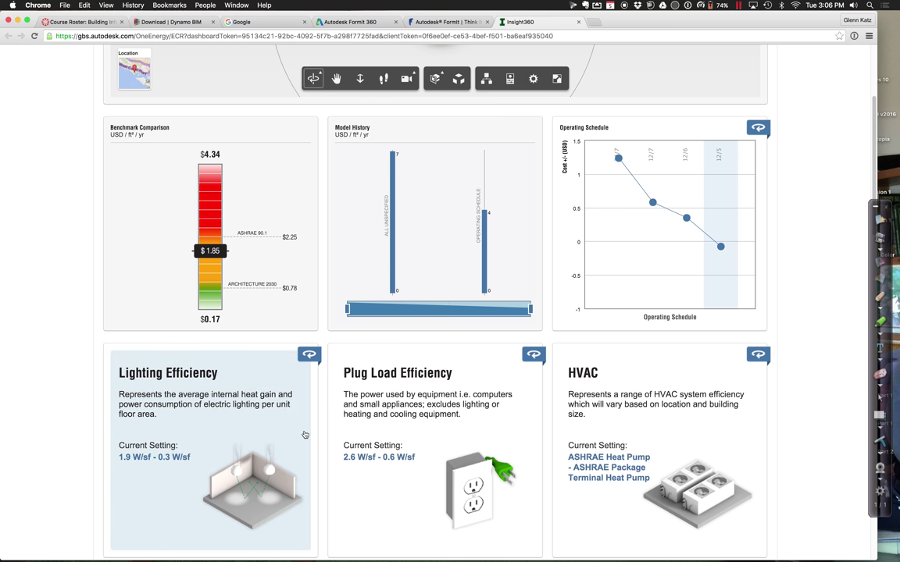
Review the Roof Construction cost chart without changing its range
scroll(273, 391, "down", 4)
scroll(305, 435, "down", 2)
scroll(305, 434, "down", 4)
scroll(305, 434, "down", 4)
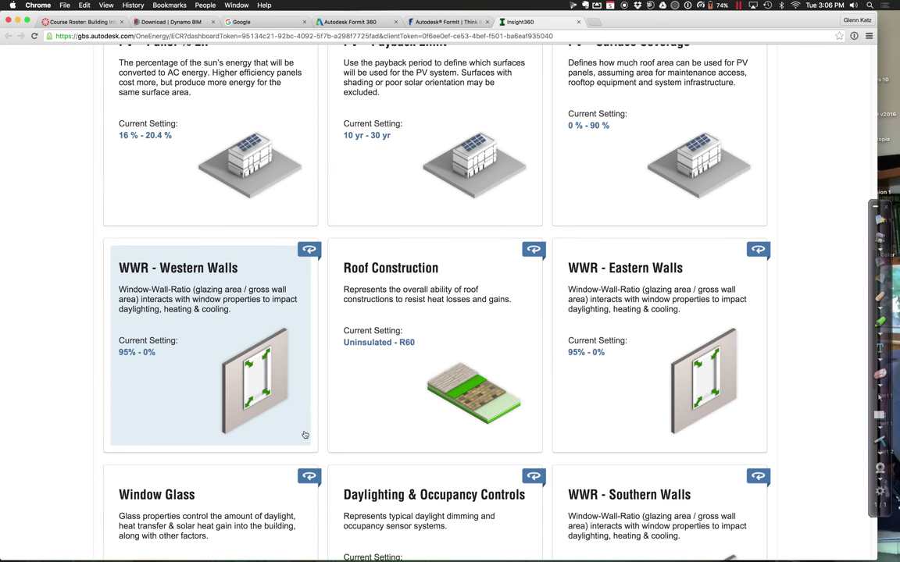
left_click(394, 419)
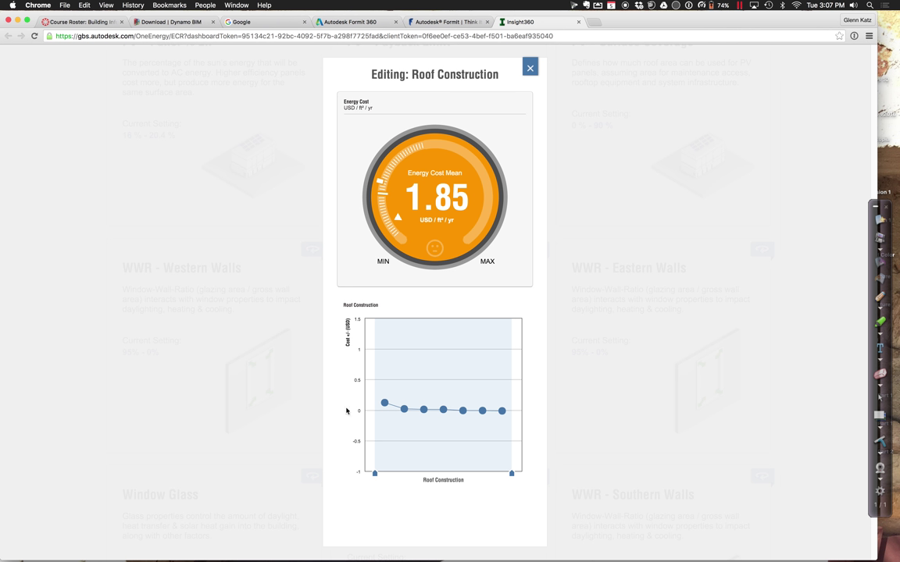
left_click(529, 71)
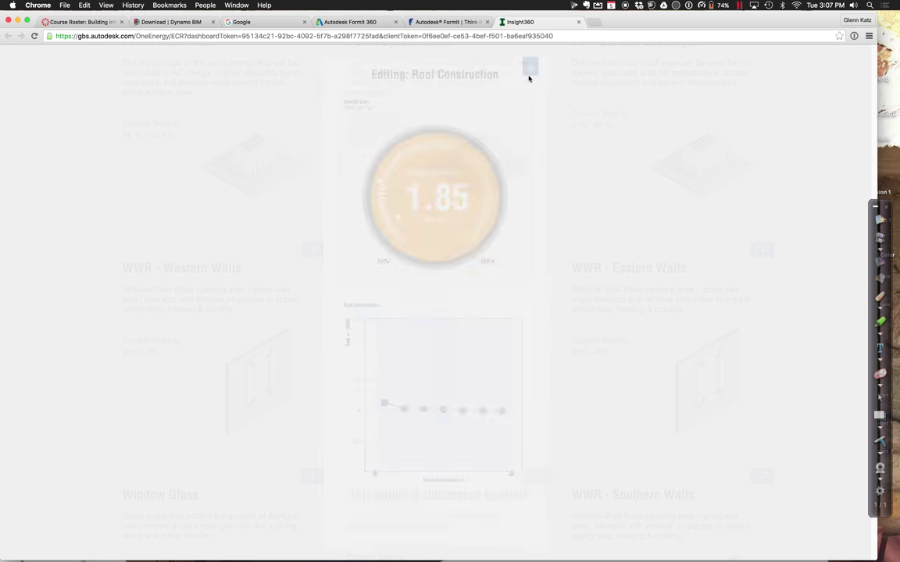
Review the Window Glass chart, keeping all five glass types from Sgl Clr to Trp LoE
scroll(599, 293, "down", 1)
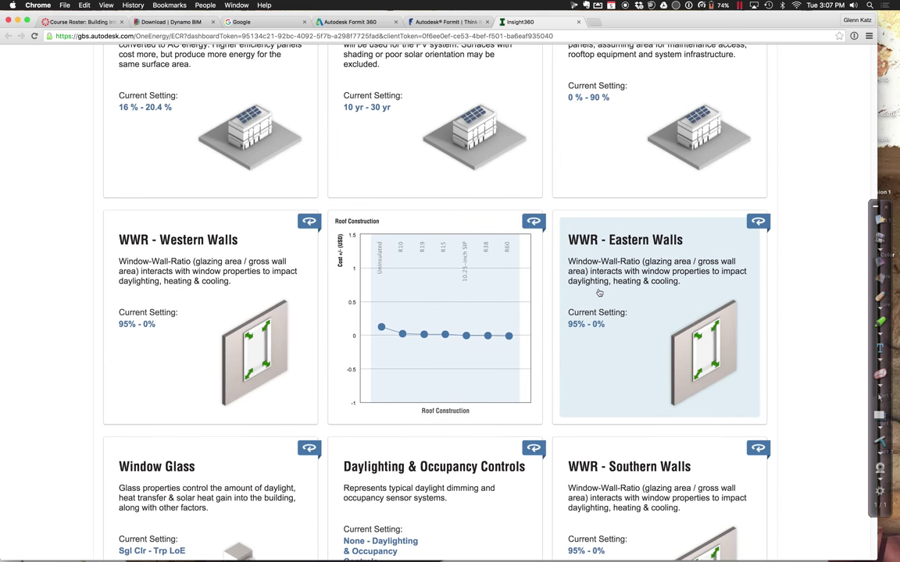
scroll(599, 292, "down", 5)
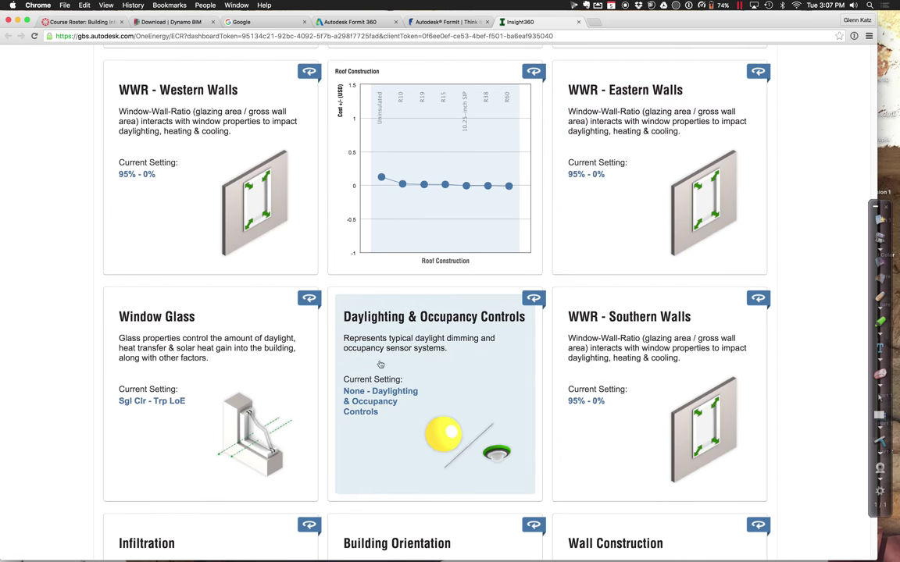
left_click(176, 383)
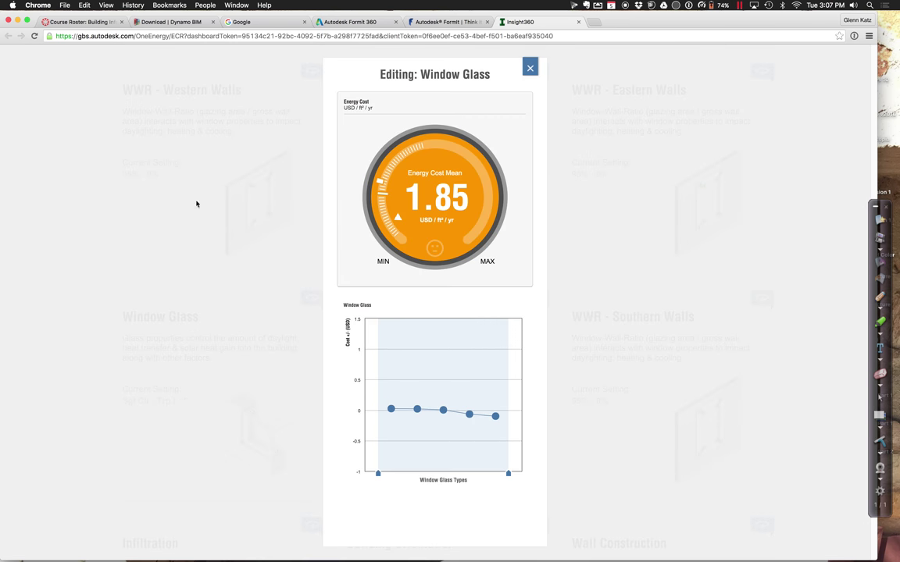
mouse_move(378, 476)
left_mouse_down()
mouse_move(460, 473)
mouse_move(482, 461)
mouse_move(372, 464)
left_mouse_up()
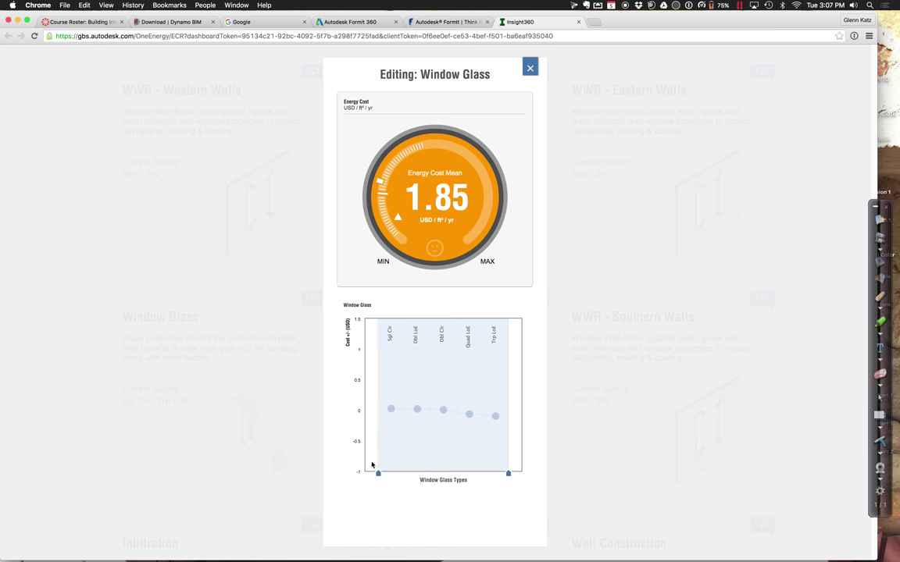
left_click(261, 425)
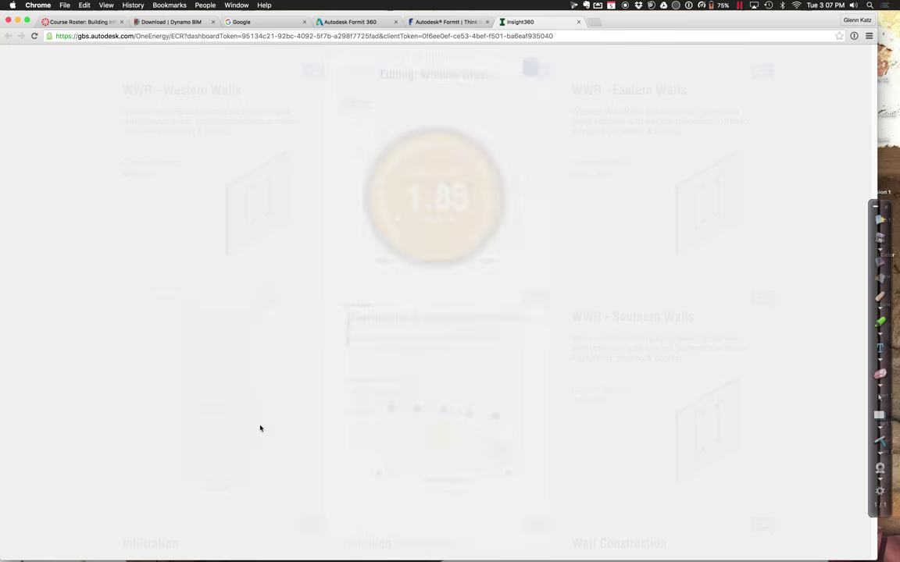
scroll(420, 419, "down", 1)
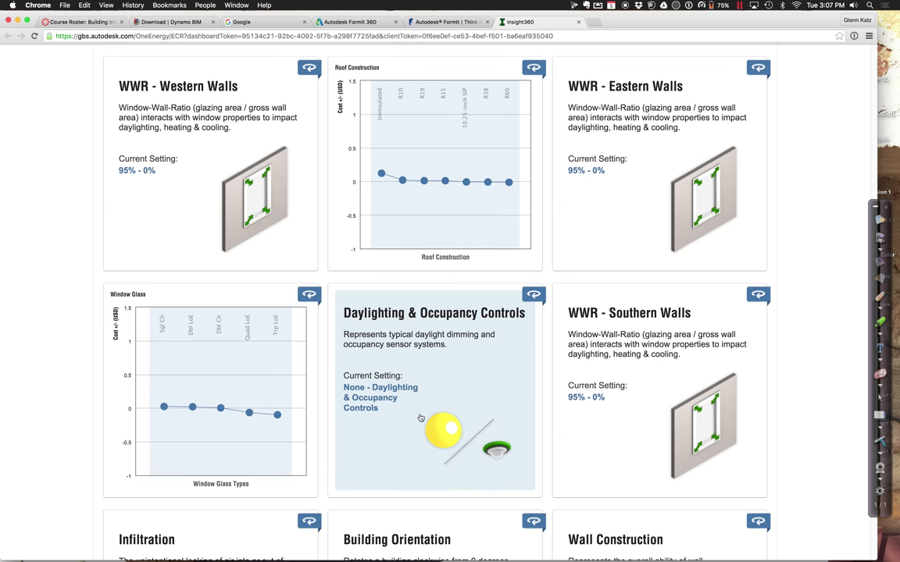
Review the Wall Construction chart, leaving all eight wall types in range
scroll(420, 419, "down", 5)
scroll(420, 418, "down", 1)
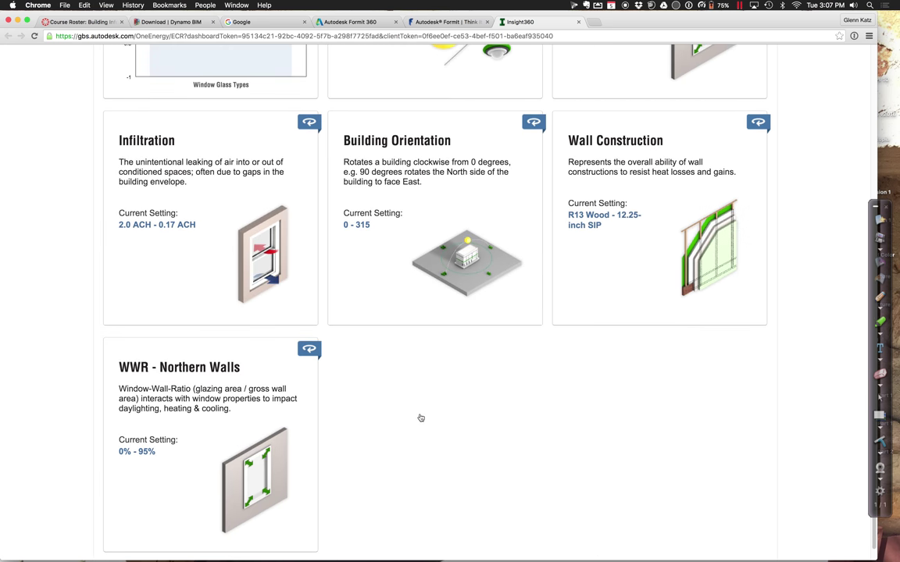
scroll(420, 418, "down", 1)
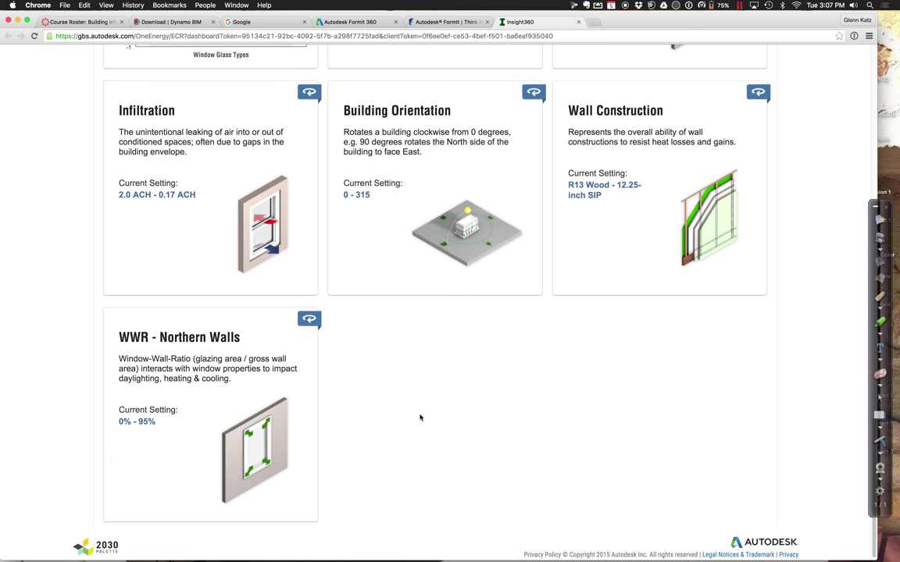
left_click(633, 216)
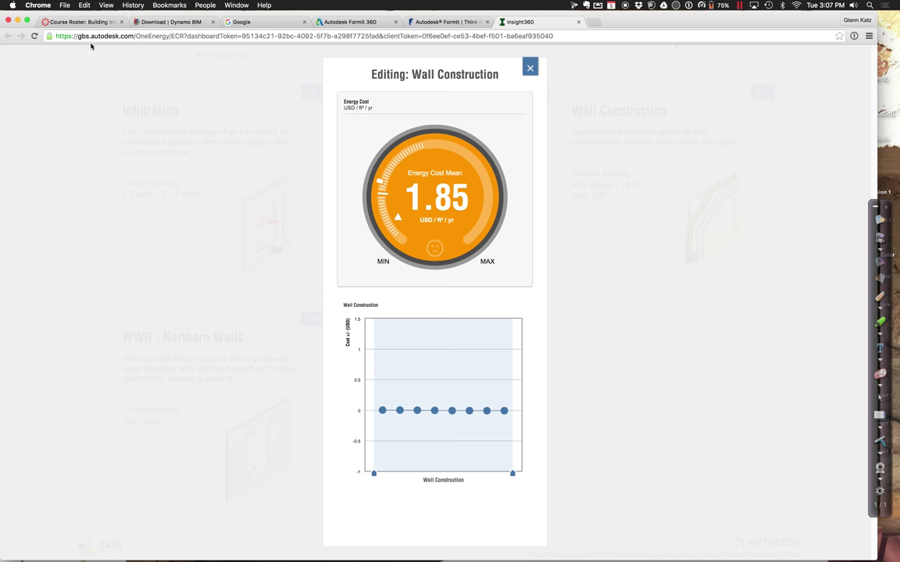
mouse_move(374, 475)
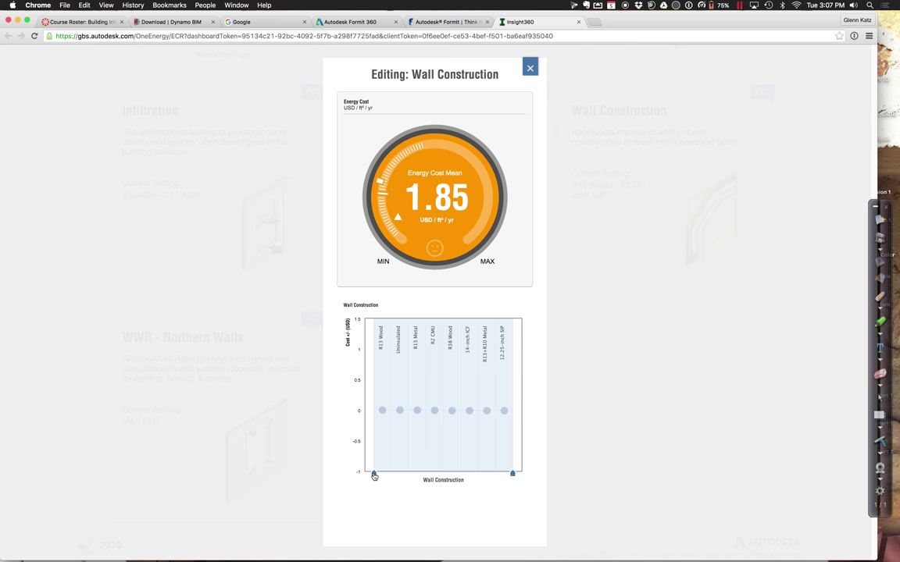
mouse_move(374, 475)
left_mouse_down()
mouse_move(496, 472)
mouse_move(438, 459)
mouse_move(374, 473)
left_mouse_up()
left_click(529, 70)
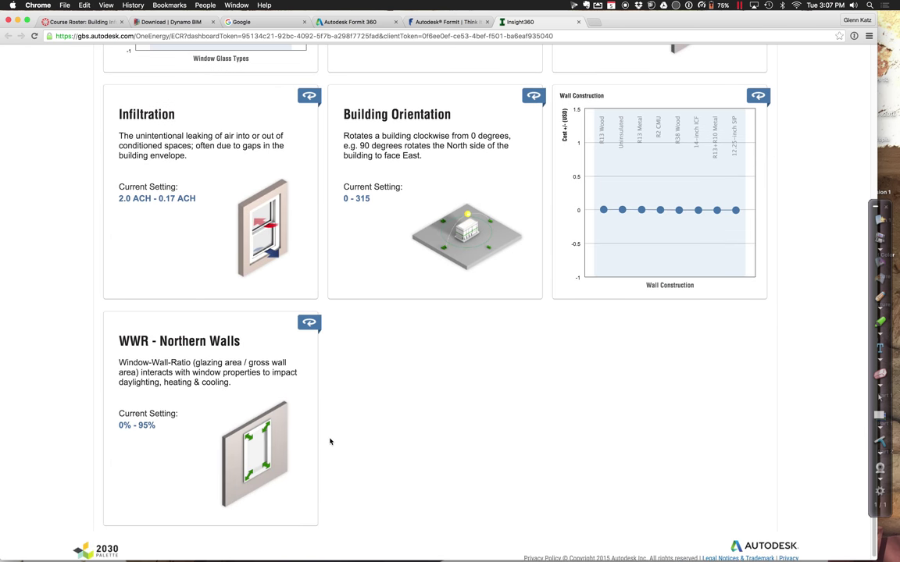
Bring up the WWR - Southern Walls factor editor
scroll(327, 445, "up", 10)
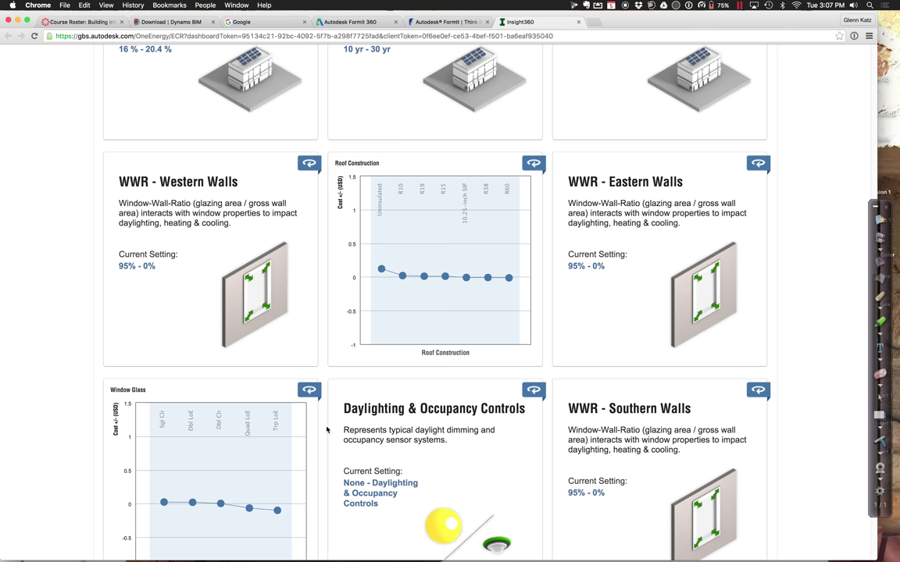
scroll(351, 404, "down", 2)
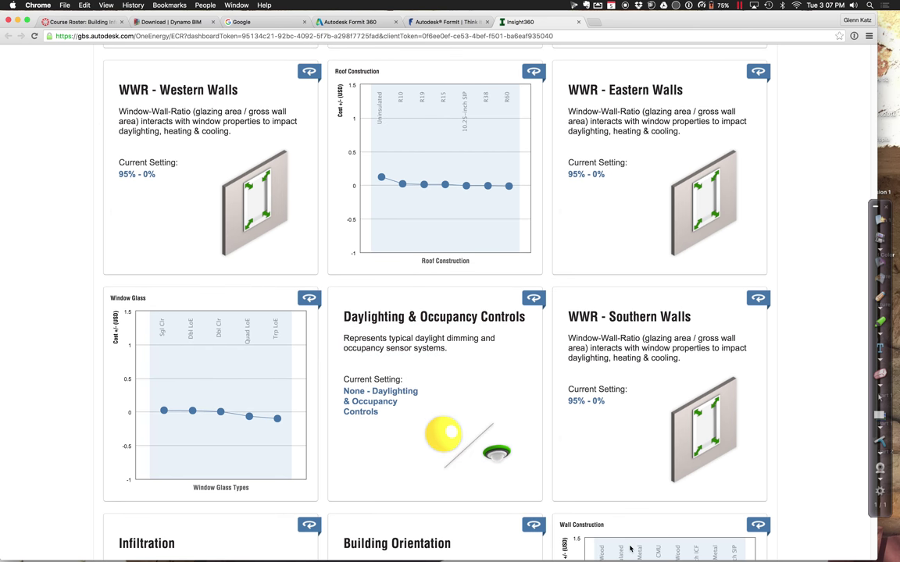
left_click(615, 406)
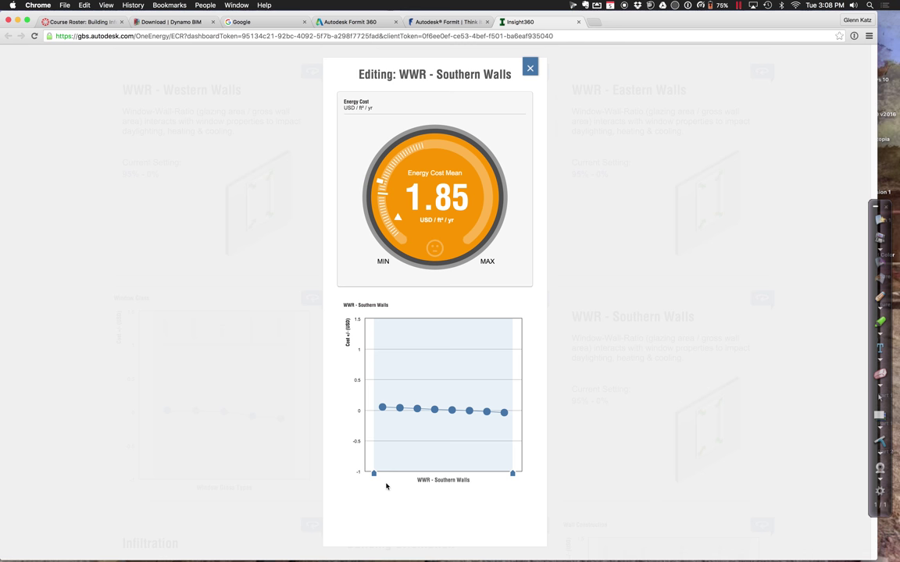
Limit the southern walls' window-to-wall ratio to 30%–0%, dropping the cost mean to 1.82
mouse_move(374, 477)
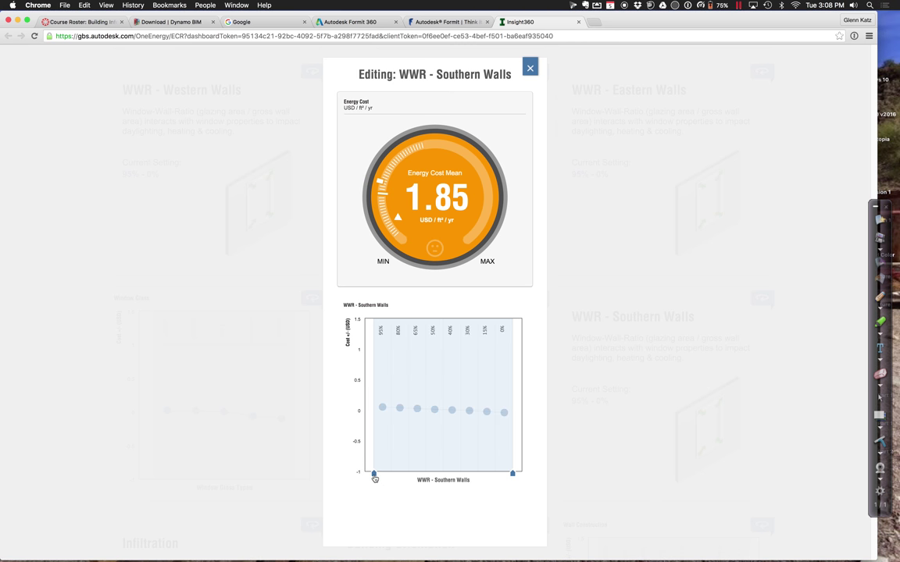
mouse_move(374, 477)
left_mouse_down()
mouse_move(456, 472)
mouse_move(461, 457)
left_mouse_up()
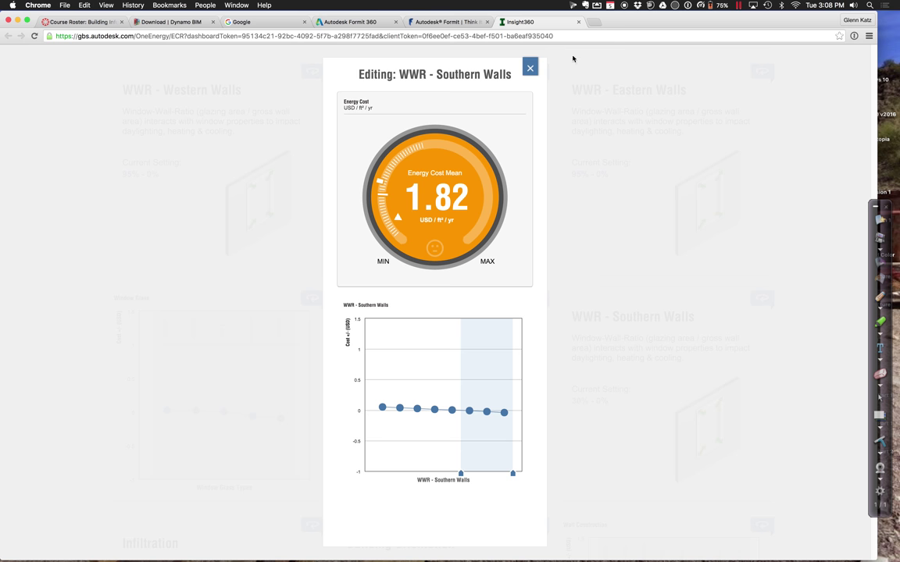
left_click(530, 68)
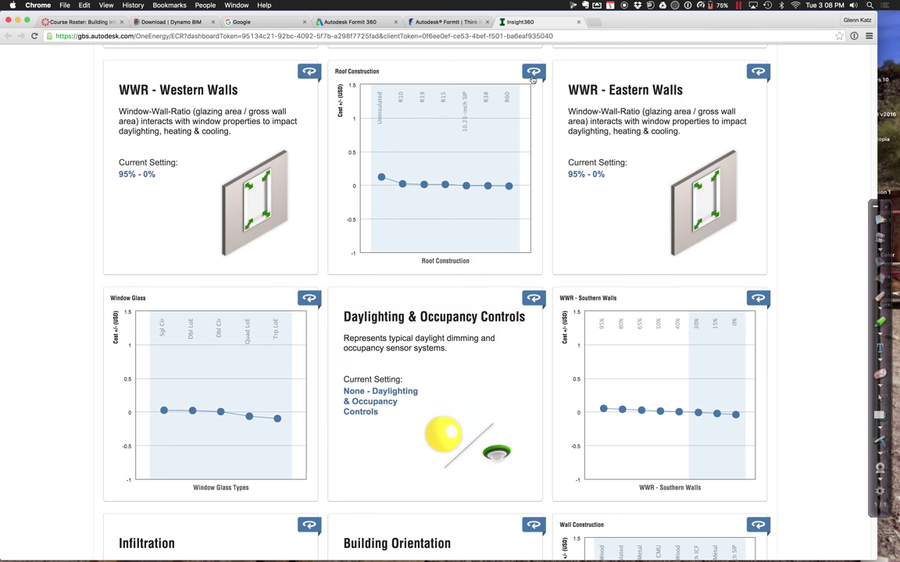
scroll(477, 303, "up", 5)
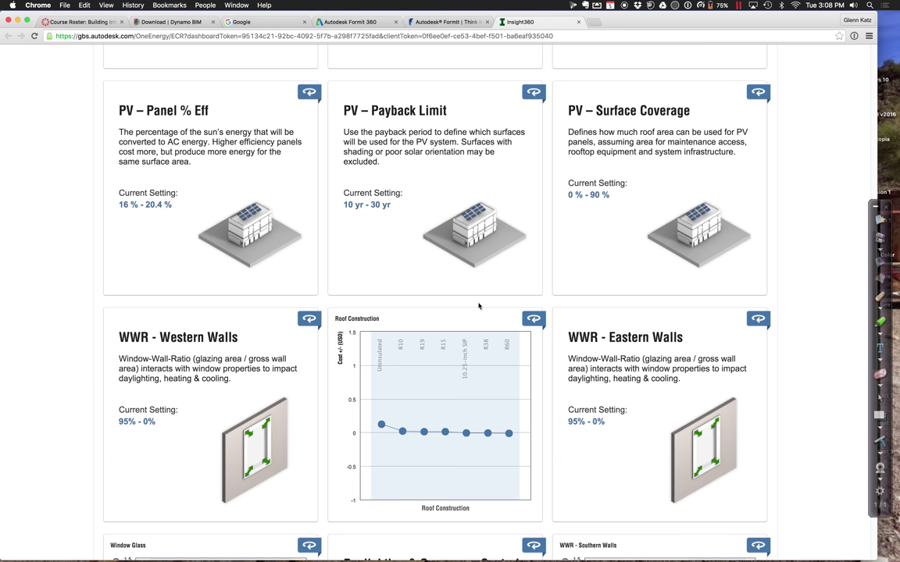
scroll(477, 305, "up", 4)
scroll(478, 305, "up", 1)
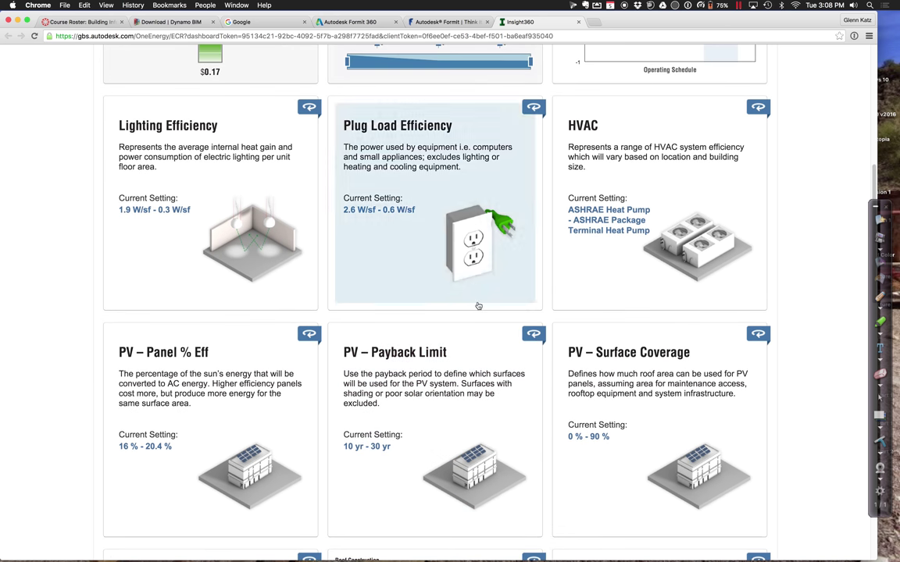
Narrow HVAC types to High Eff. VAV and ASHRAE Package Terminal Heat Pump
left_click(643, 256)
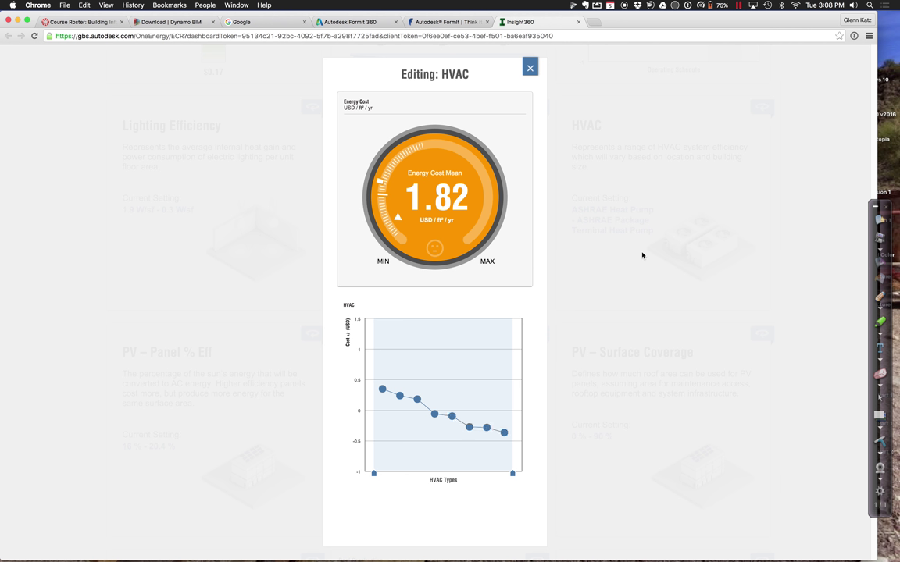
left_click(373, 475)
left_click_drag(373, 478, 482, 468)
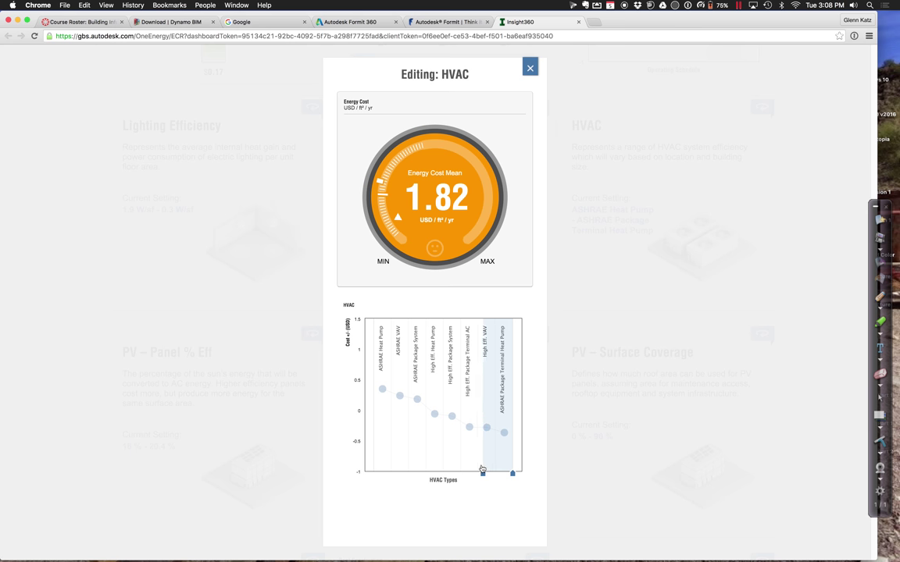
left_click_drag(481, 468, 479, 471)
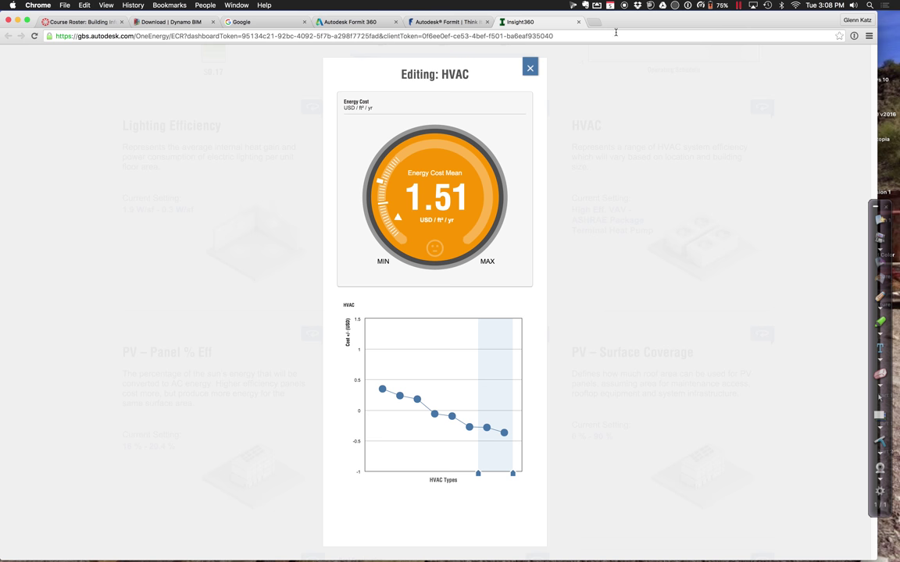
Close the HVAC editor and review the 1.51 USD/ft²/yr cost against ASHRAE 90.1 and Architecture 2030
left_click(530, 68)
scroll(506, 152, "up", 10)
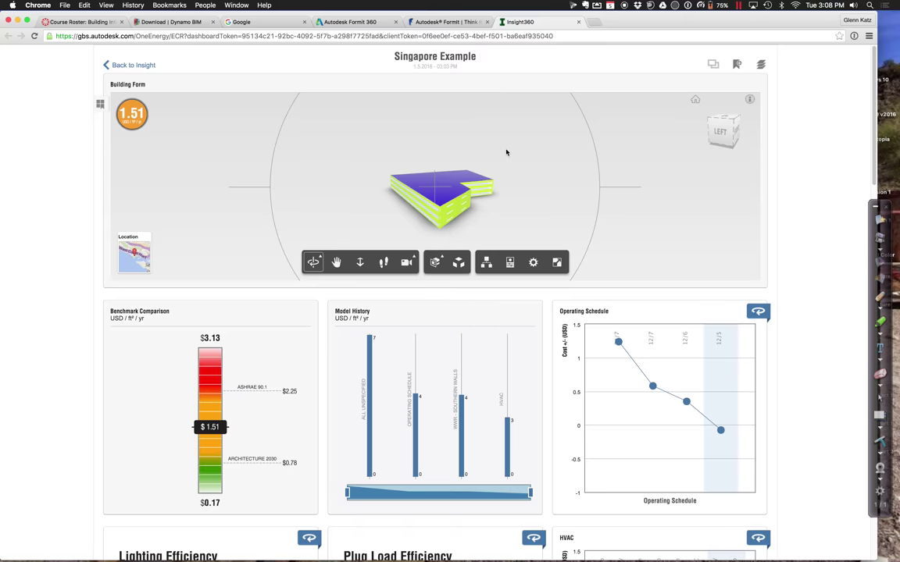
scroll(513, 155, "up", 4)
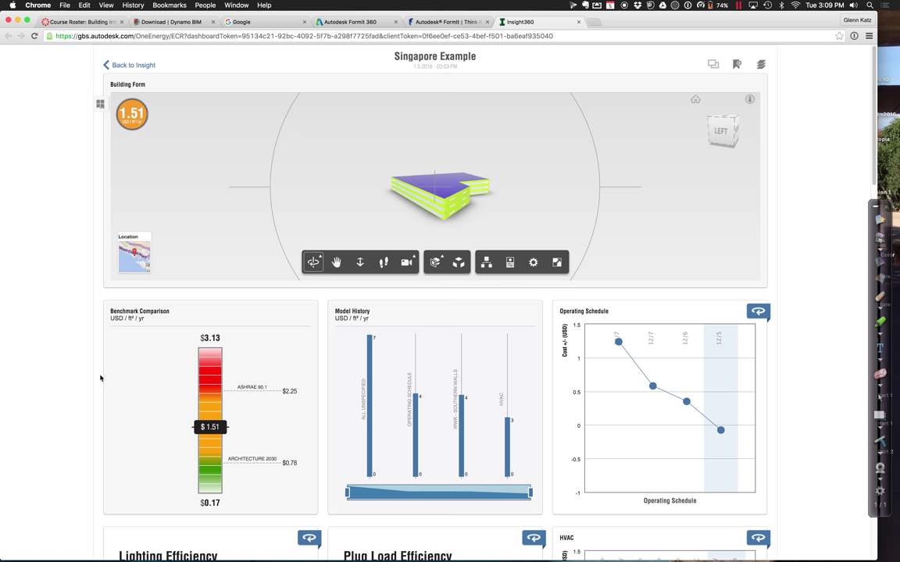
scroll(95, 342, "down", 5)
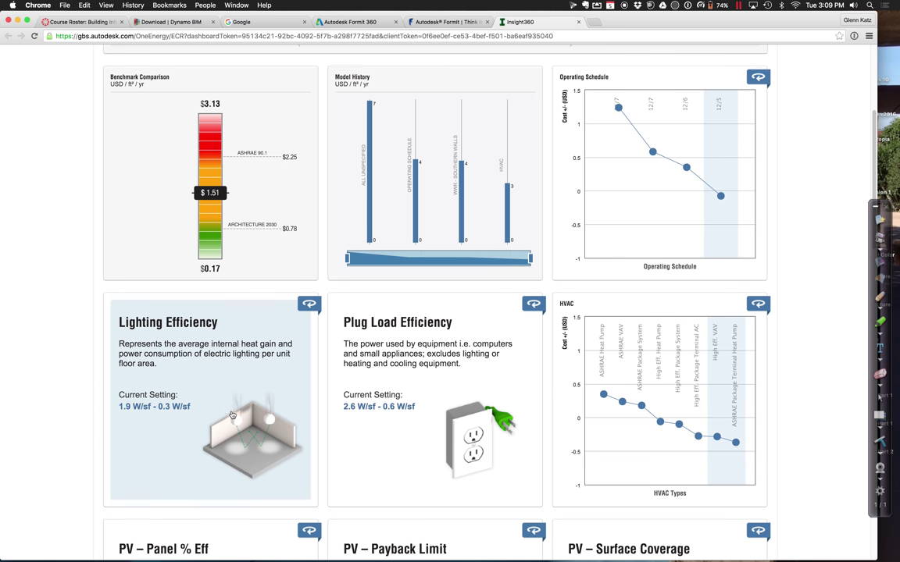
Restrict lighting efficiency to 0.3 W/sf, cutting cost to 1.06, then minimize Chrome
left_click(232, 416)
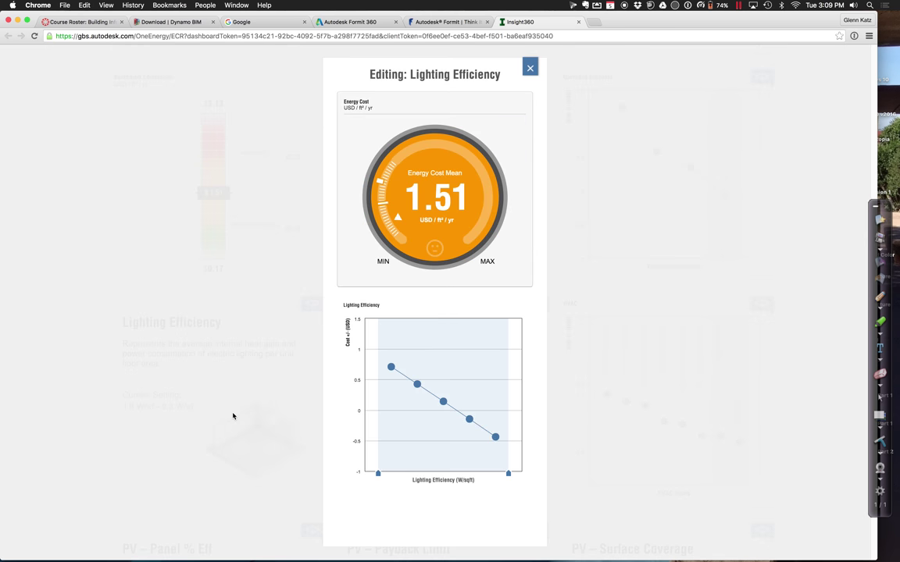
left_click(378, 474)
left_click_drag(378, 477, 484, 465)
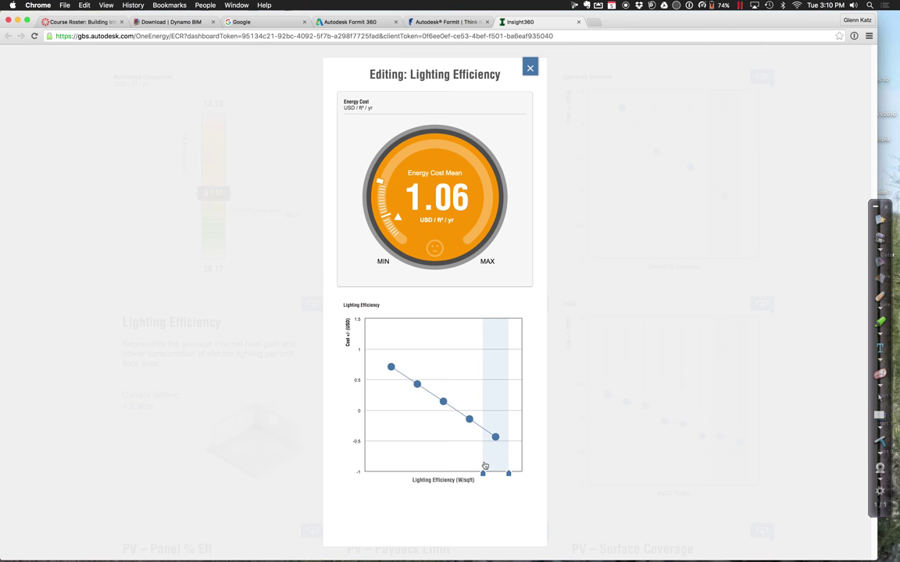
left_click(200, 403)
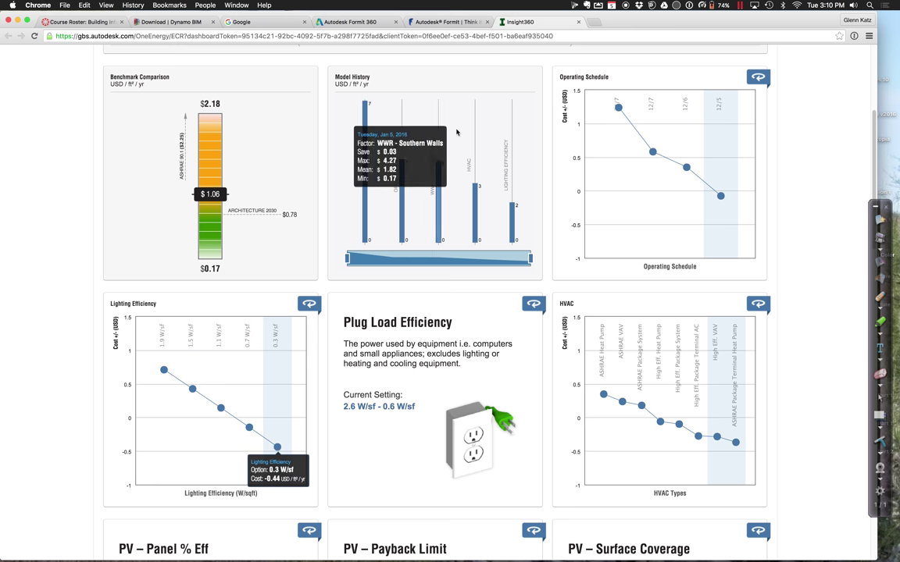
left_click(18, 20)
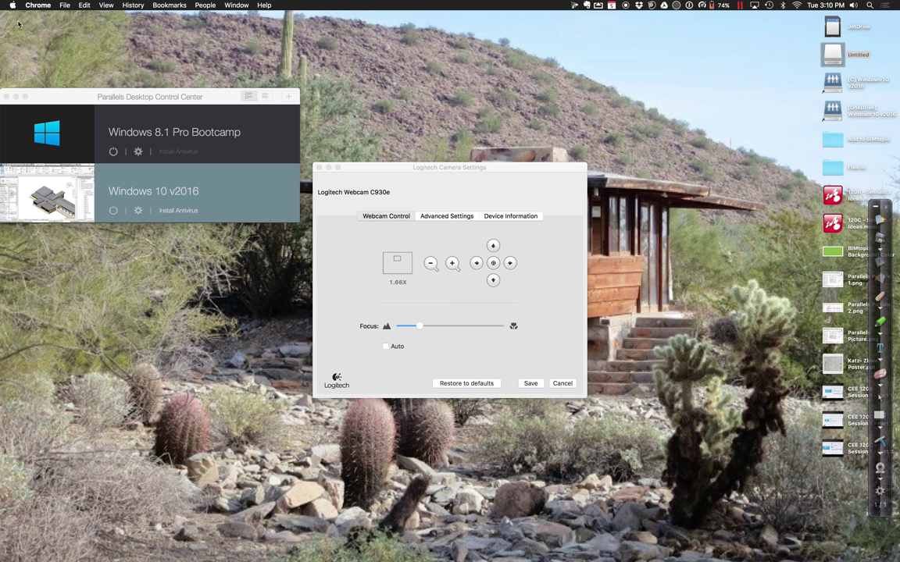
Close Logitech Camera Settings and switch to the Mindomo full-screen space
left_click(319, 168)
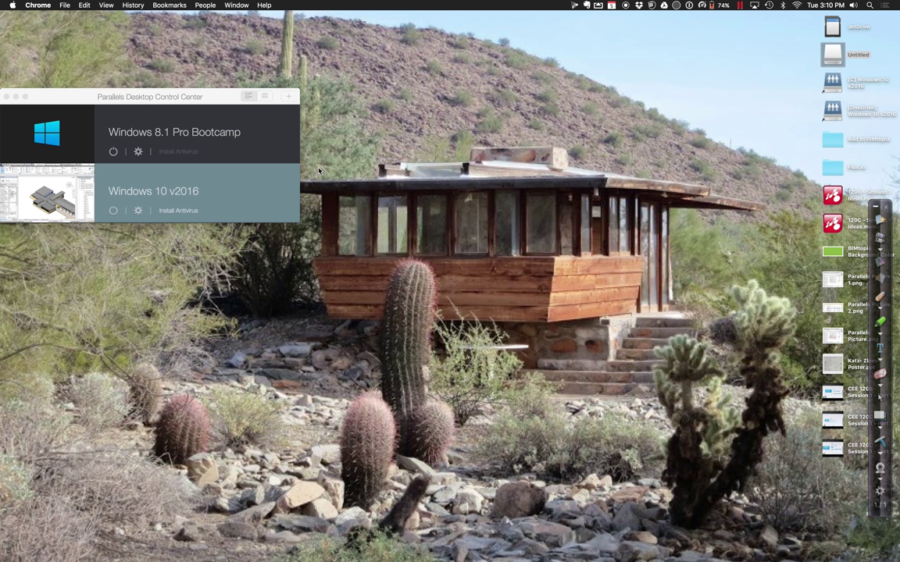
key("ctrl+Right")
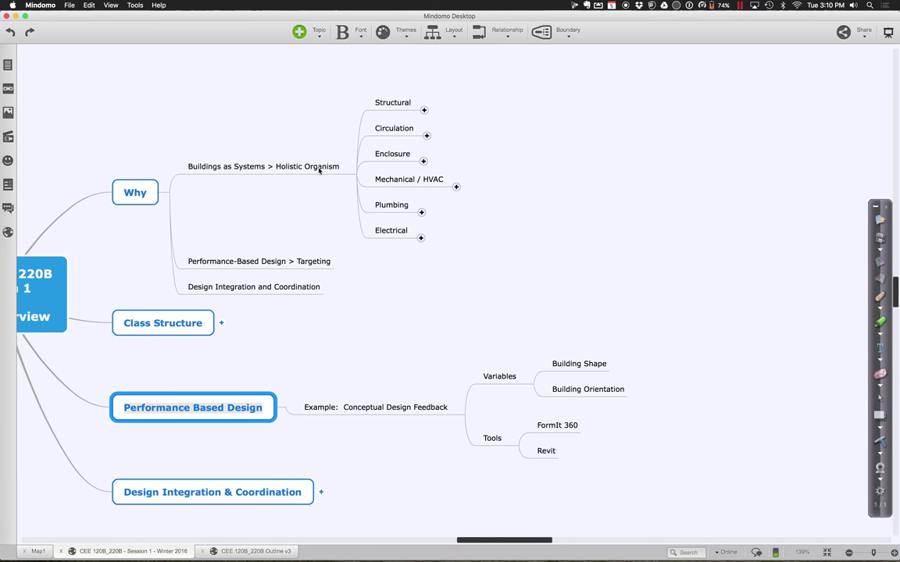
Expand the Design Integration & Coordination topic and scroll through its examples, tools and strategies
left_click(321, 491)
key("F2")
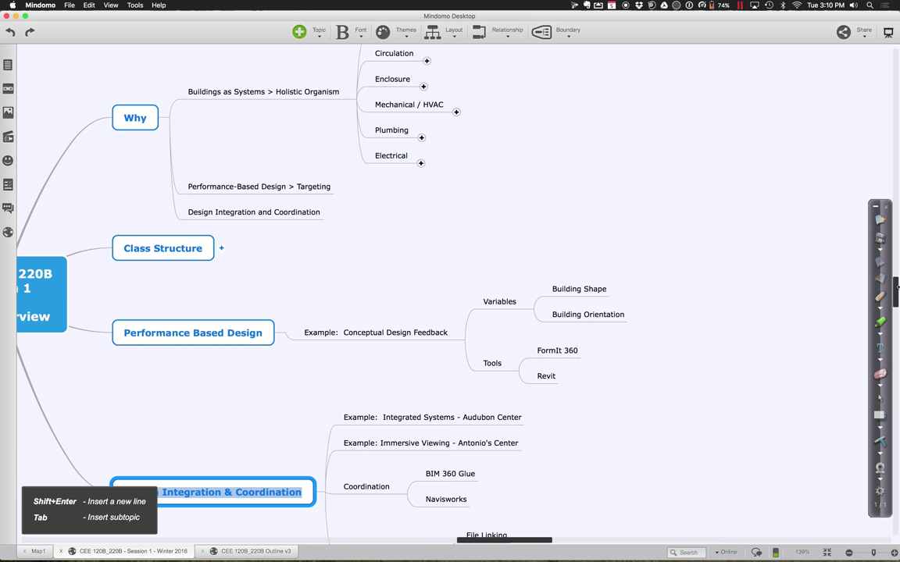
left_click_drag(893, 277, 897, 311)
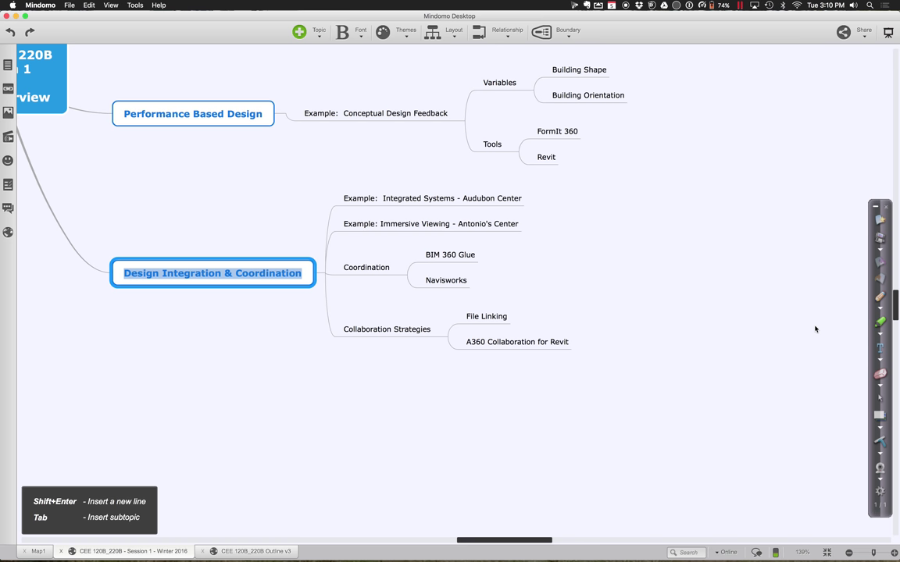
mouse_move(341, 547)
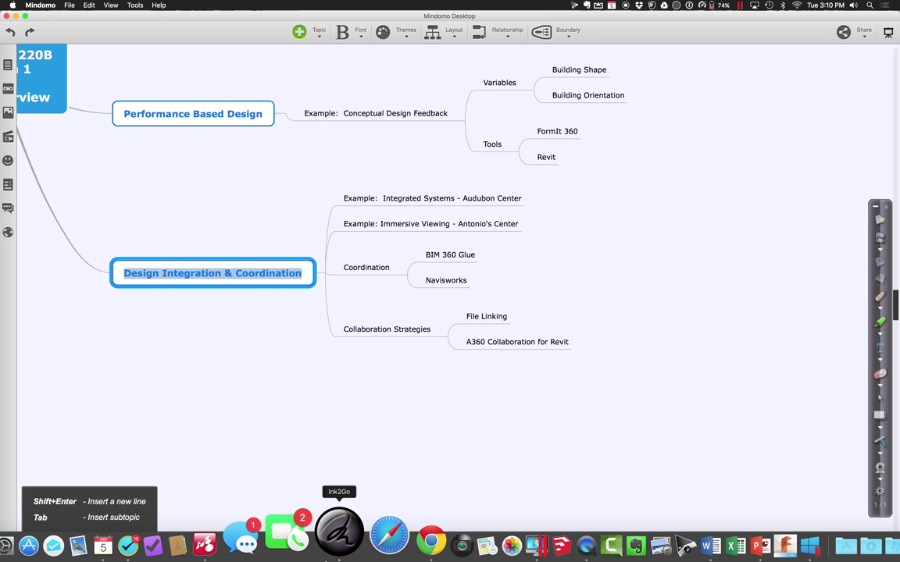
left_click(488, 543)
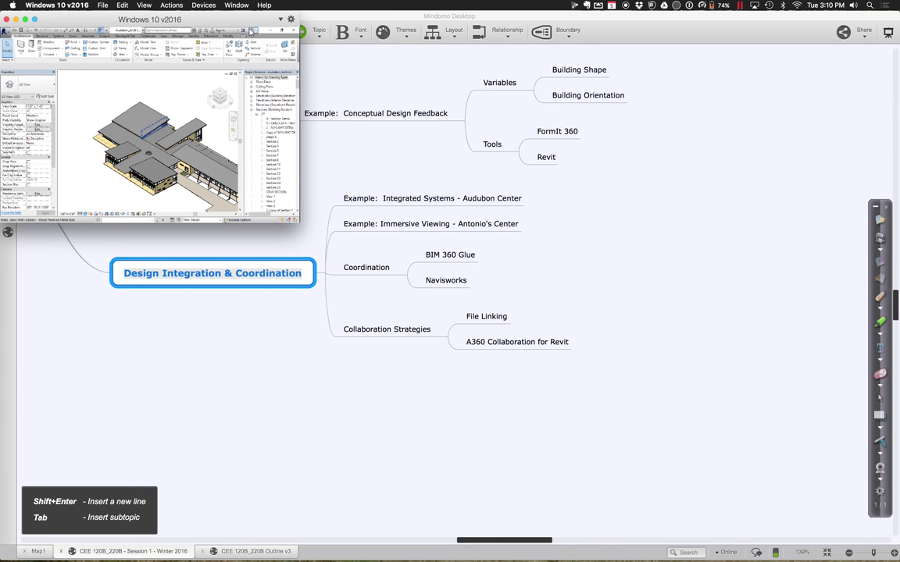
Make the Windows 10 v2016 virtual machine fill the screen, showing Revit's Audubon model
mouse_move(289, 207)
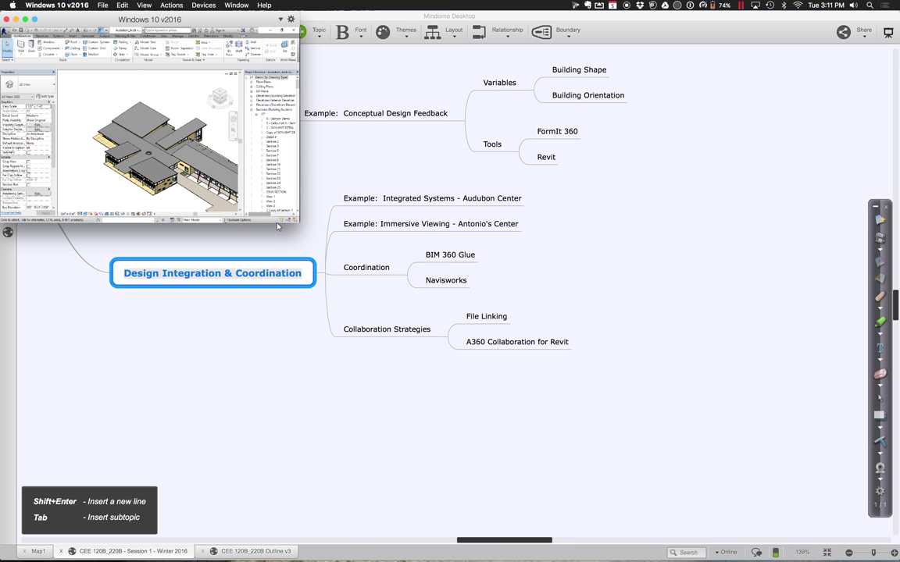
mouse_move(297, 221)
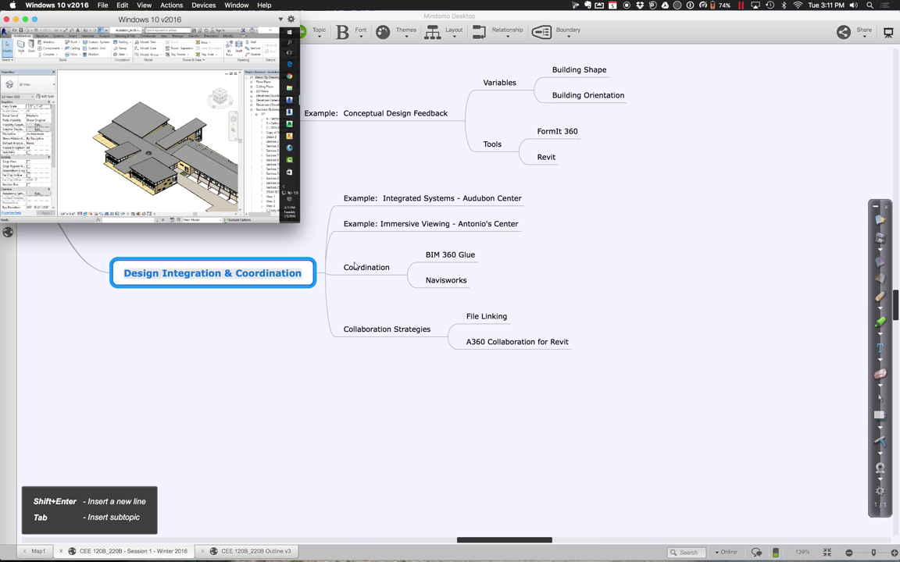
left_click(26, 21)
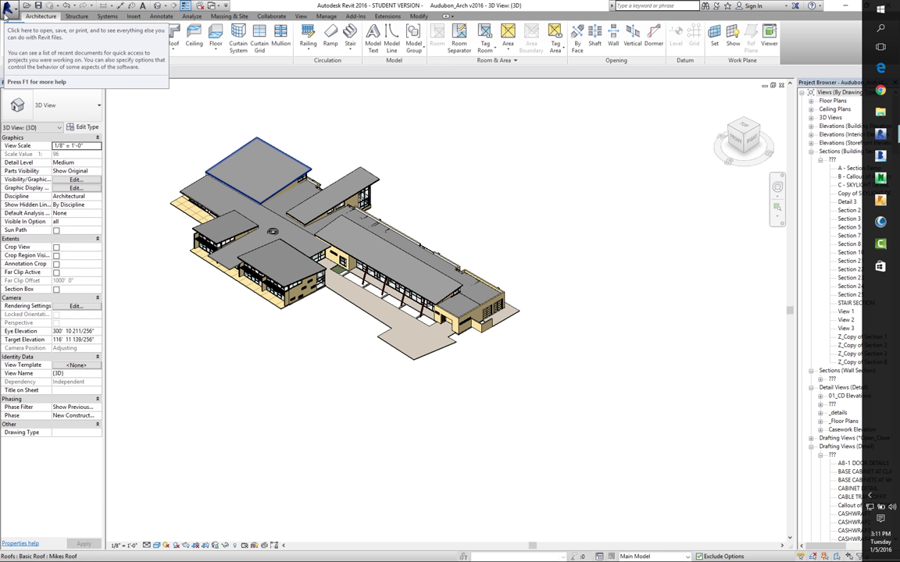
Clear the roof selection, orbit the building, then switch to the Audubon_Structure v2016 3D view
key("Escape")
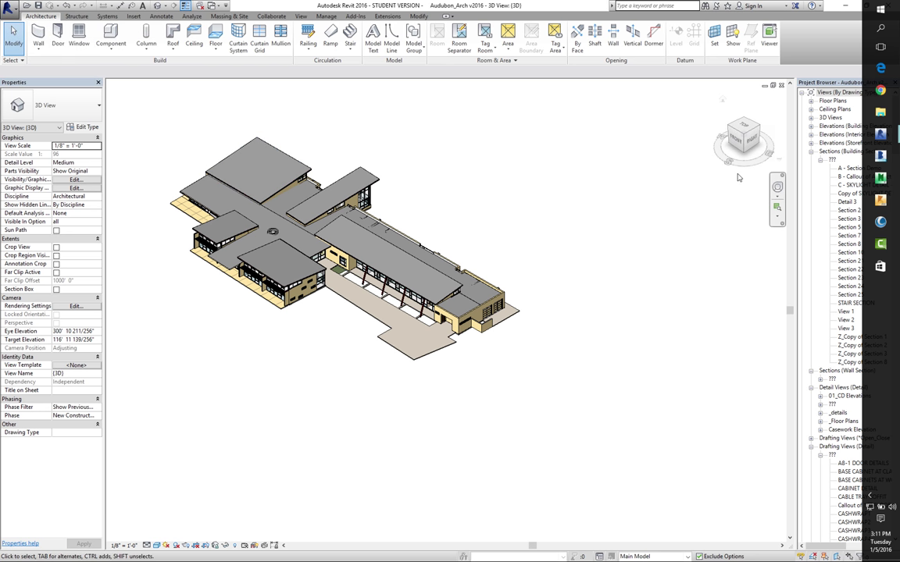
left_click(776, 186)
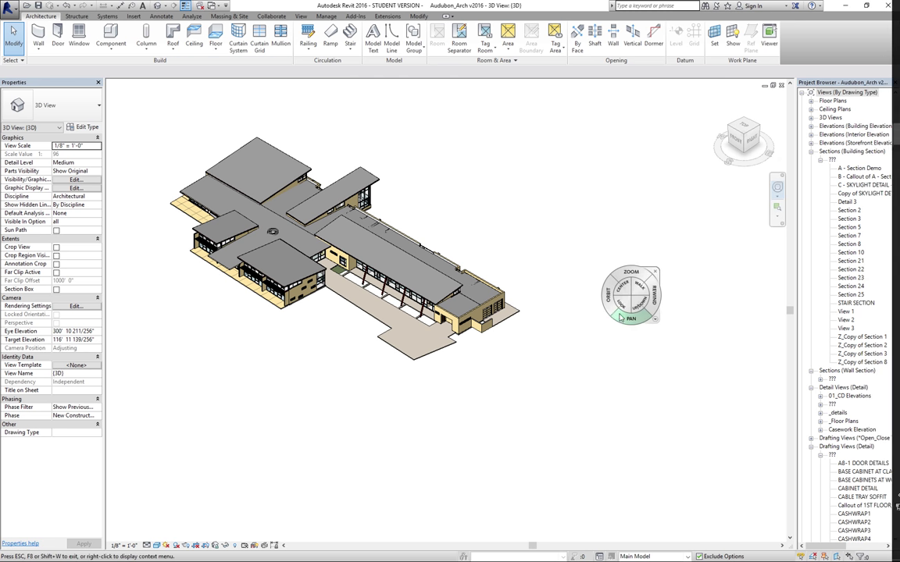
left_click_drag(613, 310, 612, 292)
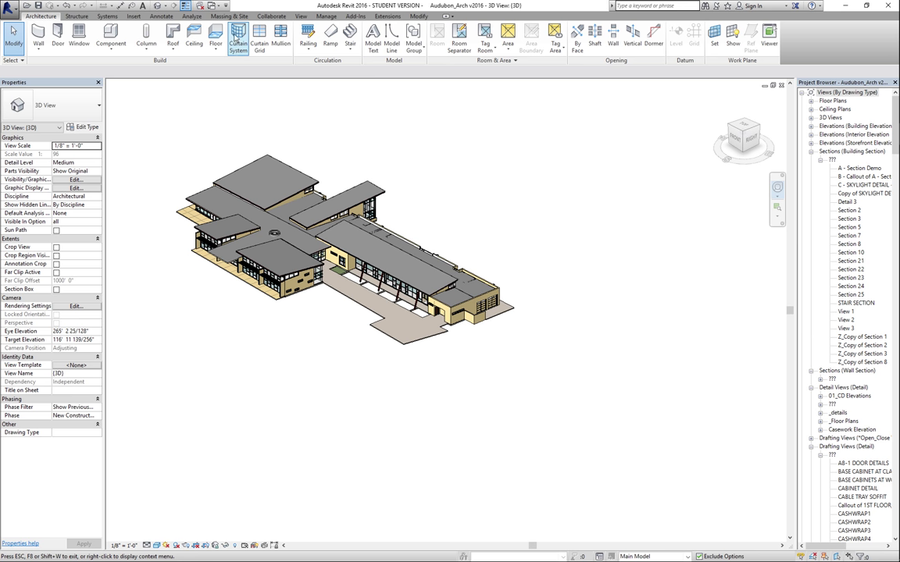
left_click(218, 6)
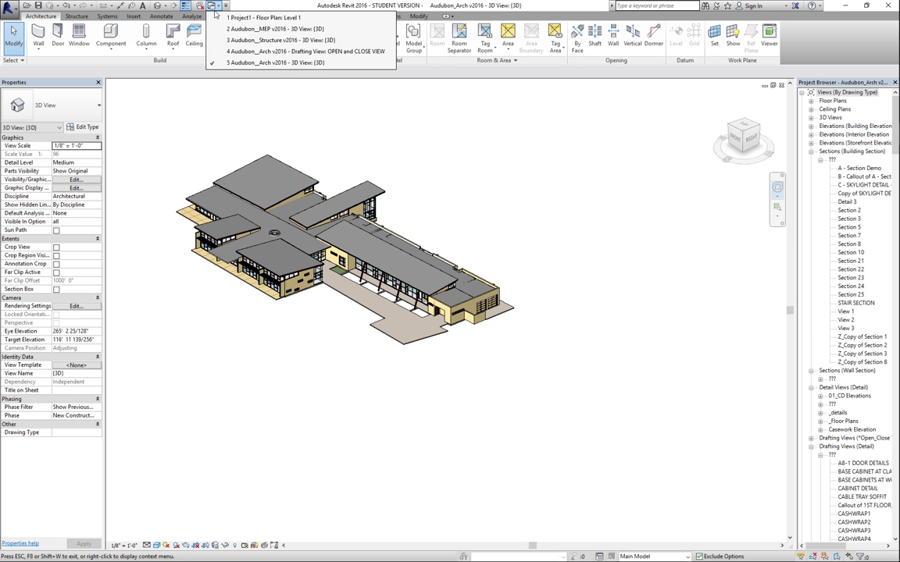
left_click(232, 40)
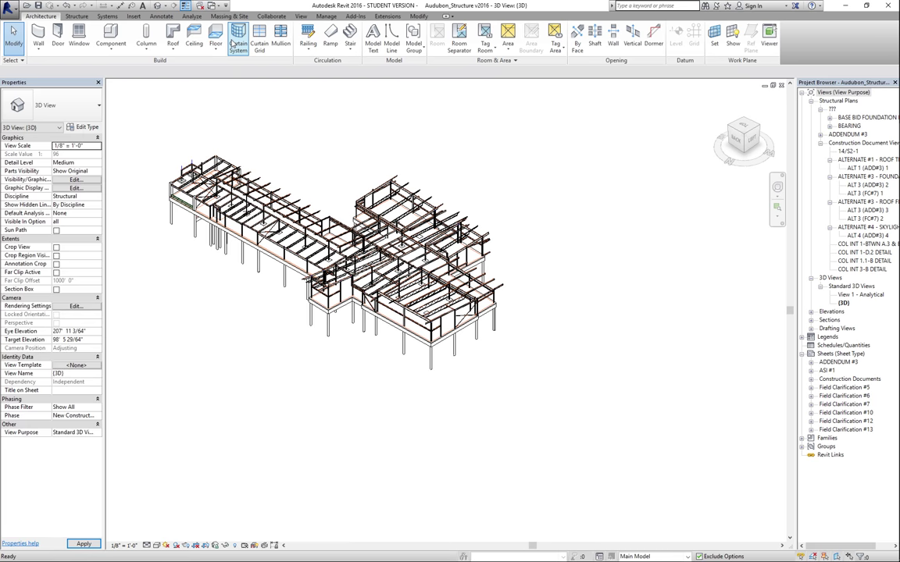
Zoom in on the structural steel frame and bring up the Insert tools for linking models
left_click(777, 207)
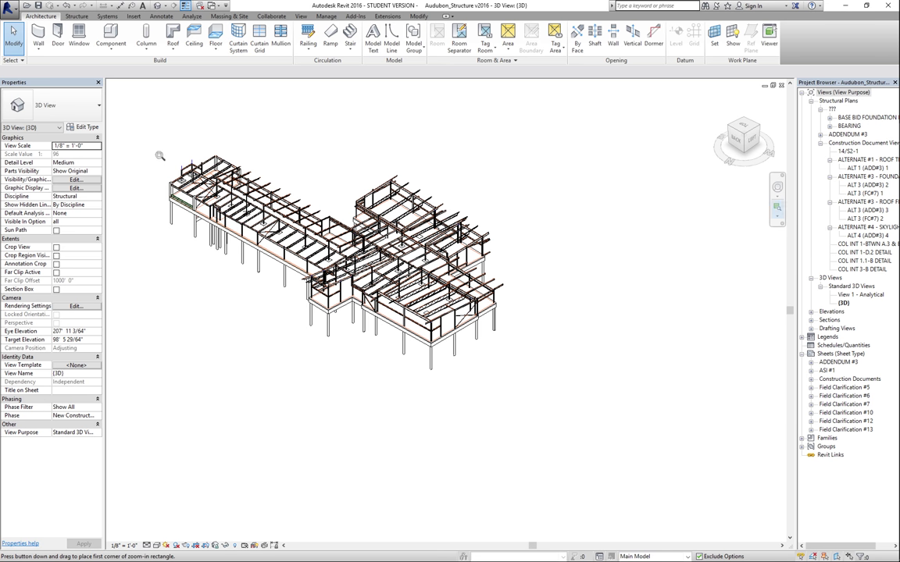
left_click_drag(148, 144, 539, 393)
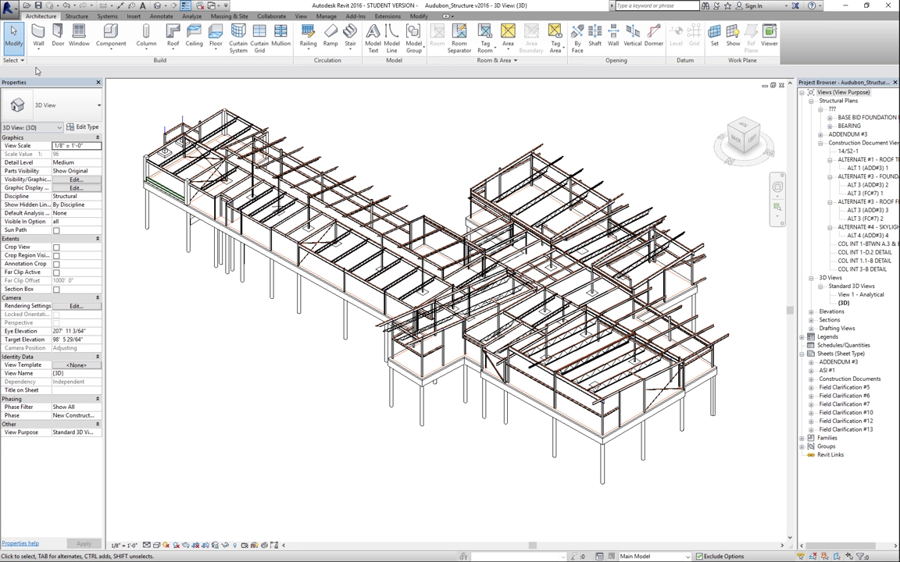
left_click(131, 17)
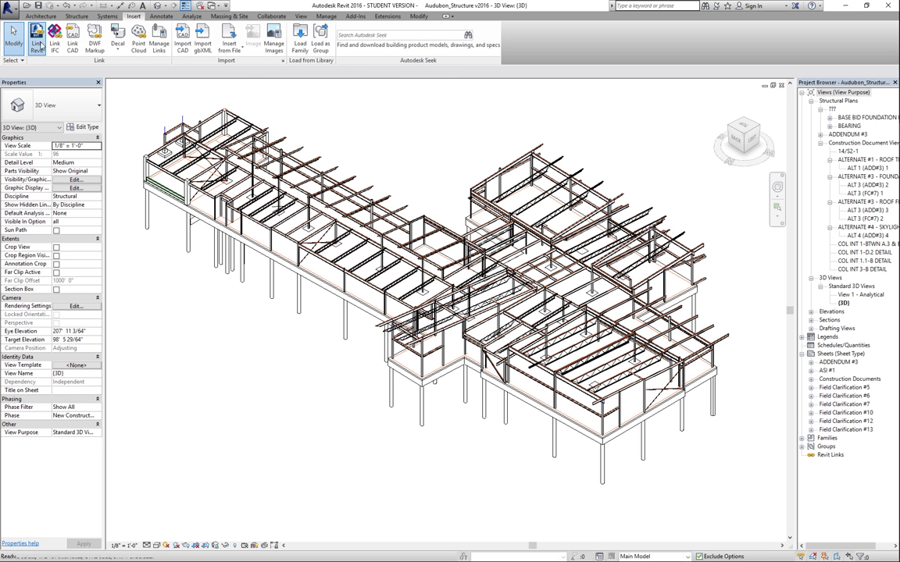
Cancel Link Revit and close the Audubon_Arch drafting view
left_click(37, 41)
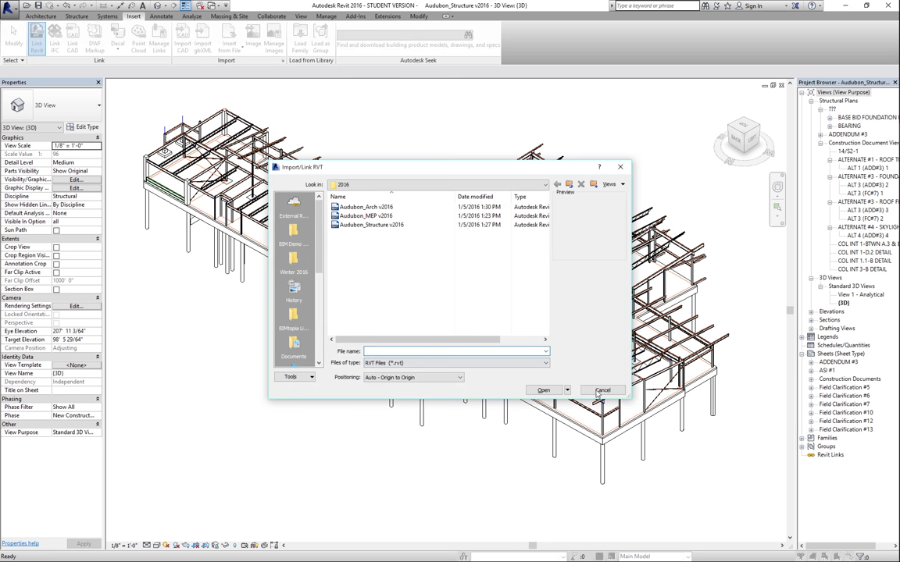
left_click(602, 389)
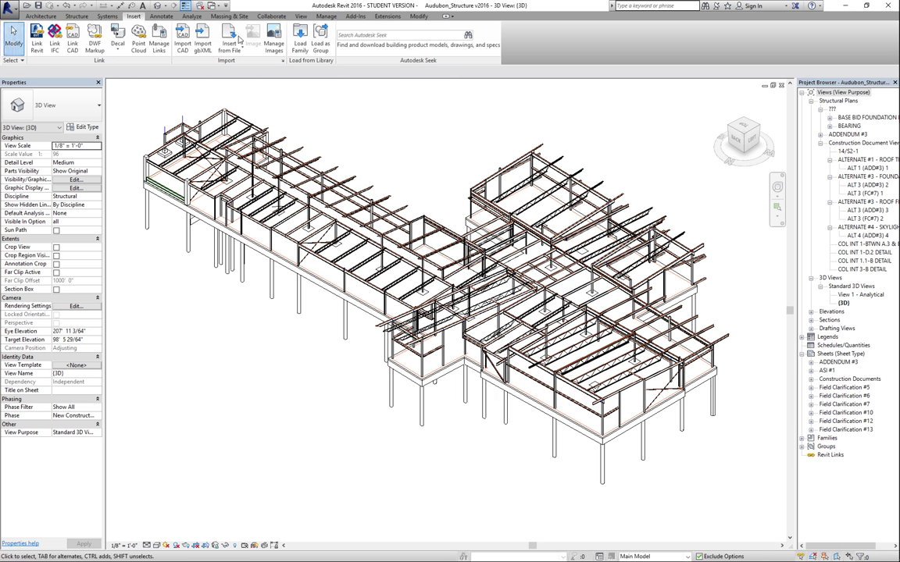
left_click(218, 7)
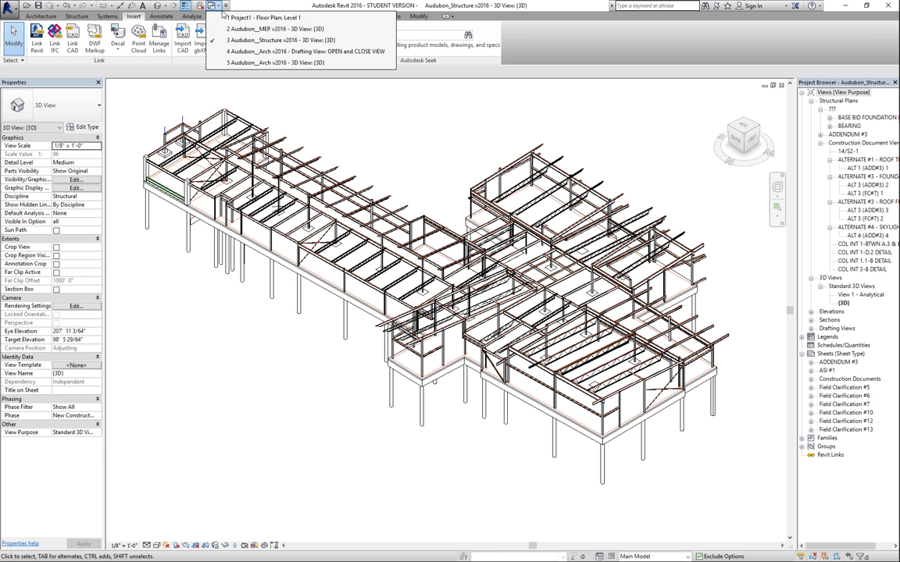
left_click(240, 53)
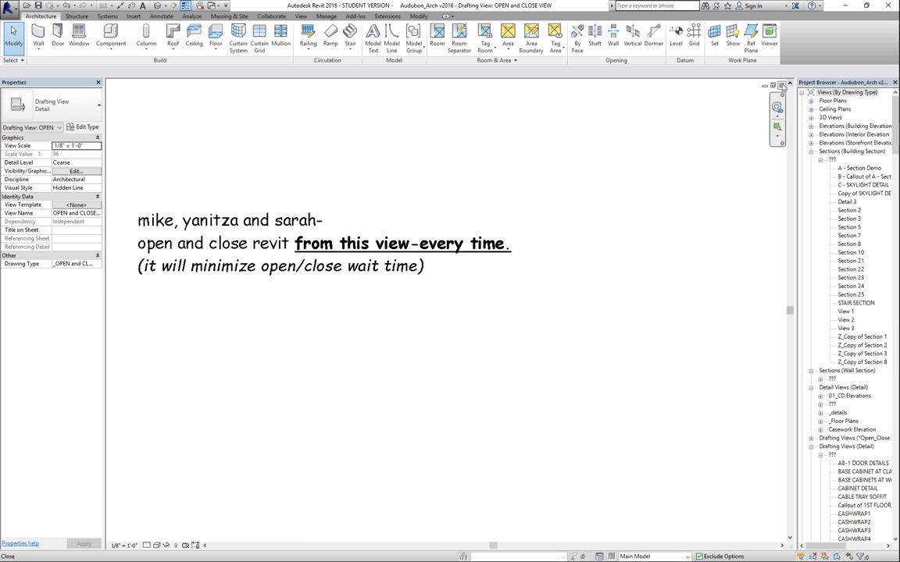
left_click(780, 86)
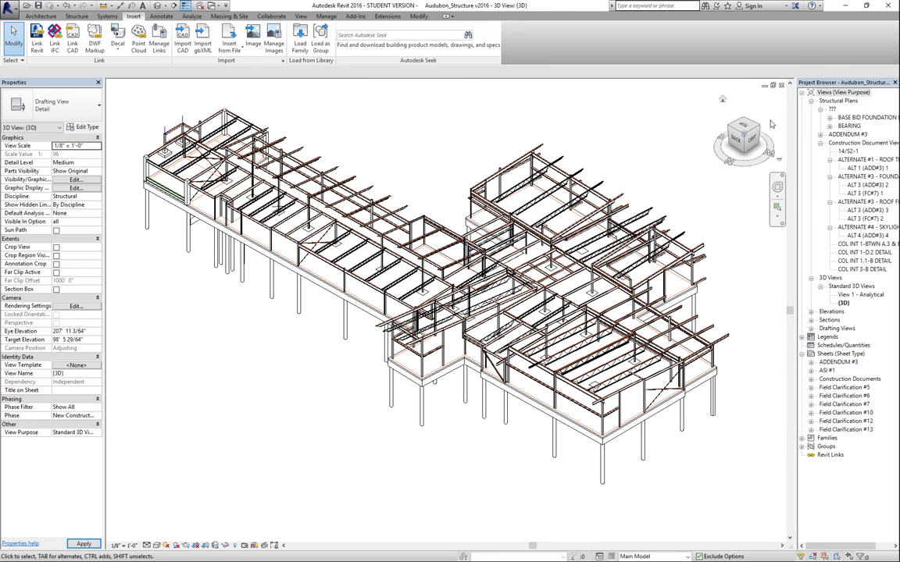
Close the Audubon_Arch 3D view, leaving the structural 3D view in front
left_click(218, 7)
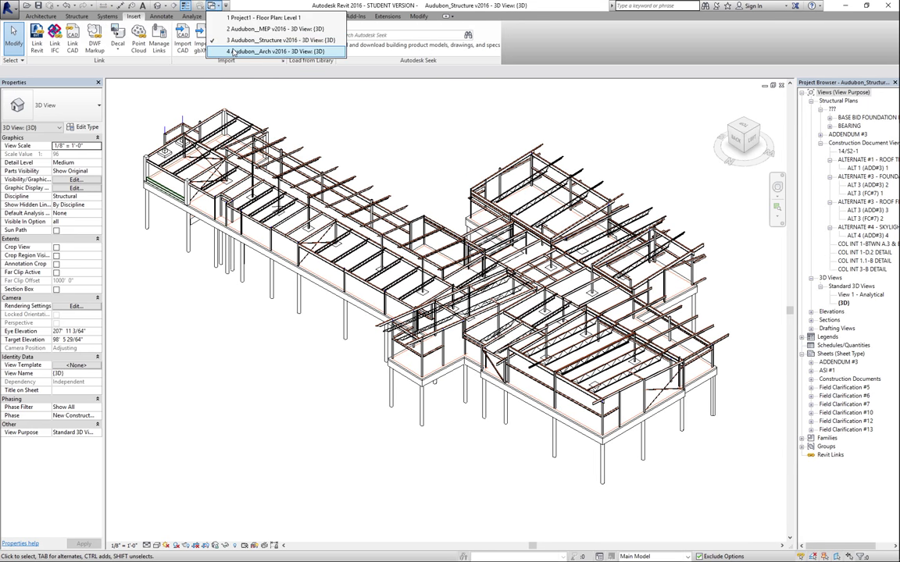
left_click(232, 51)
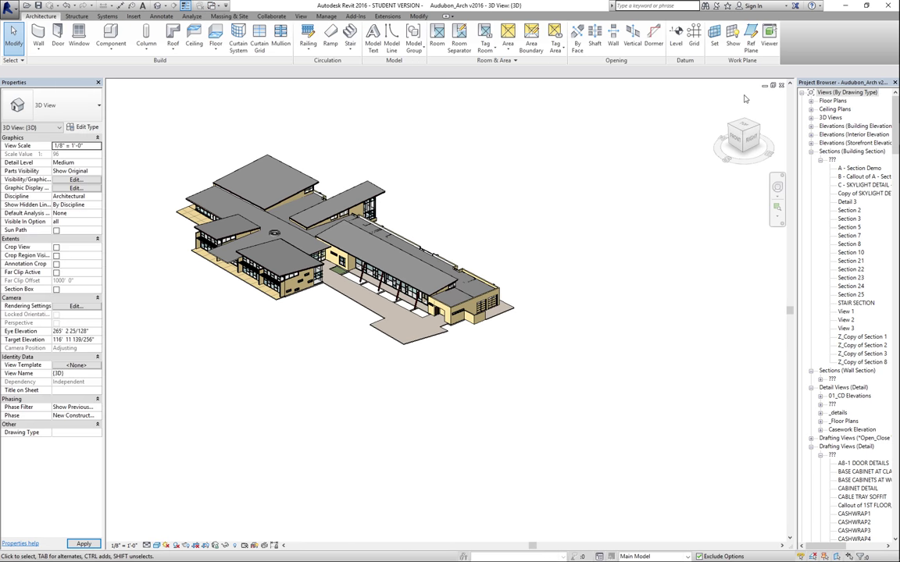
left_click(781, 85)
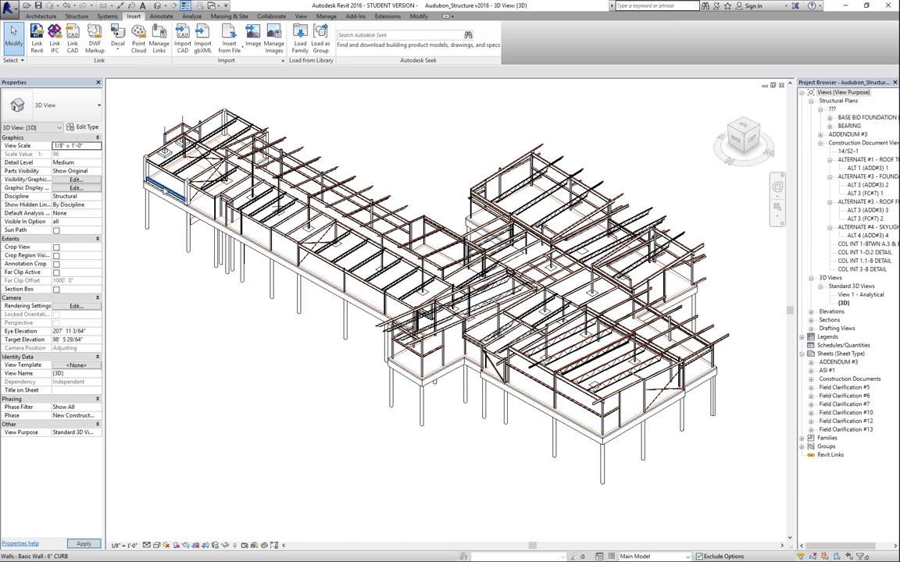
left_click(38, 43)
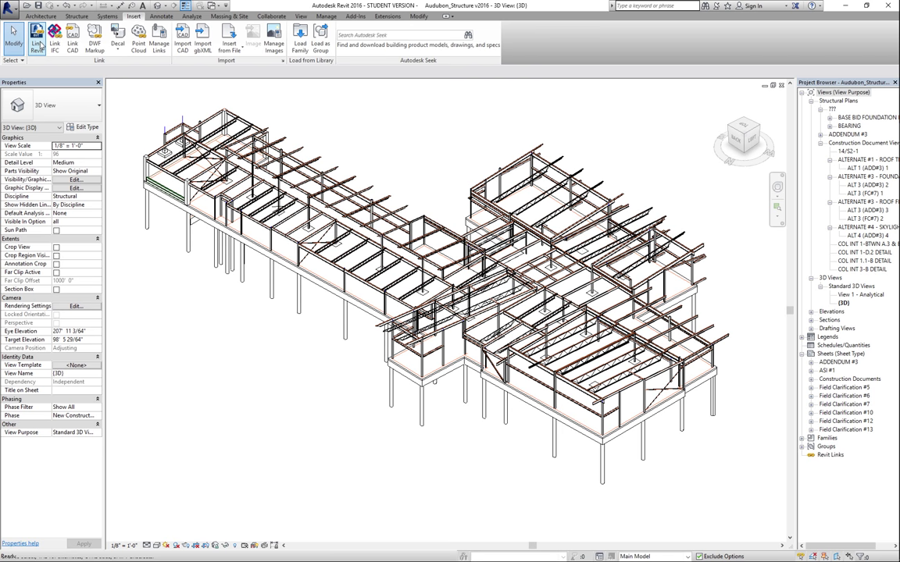
Link Audubon_Arch v2016 into the structural project, positioned Auto - Origin to Origin
left_click(365, 207)
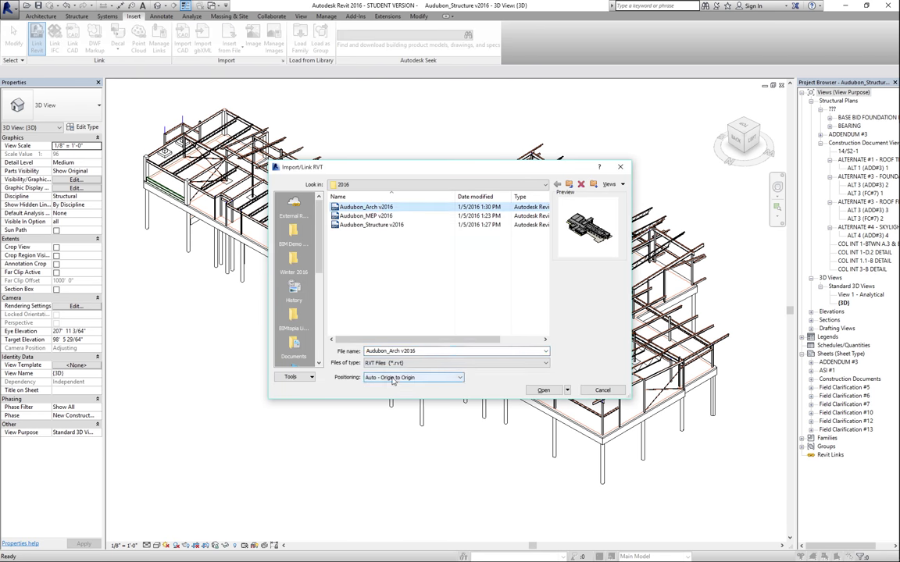
left_click(541, 390)
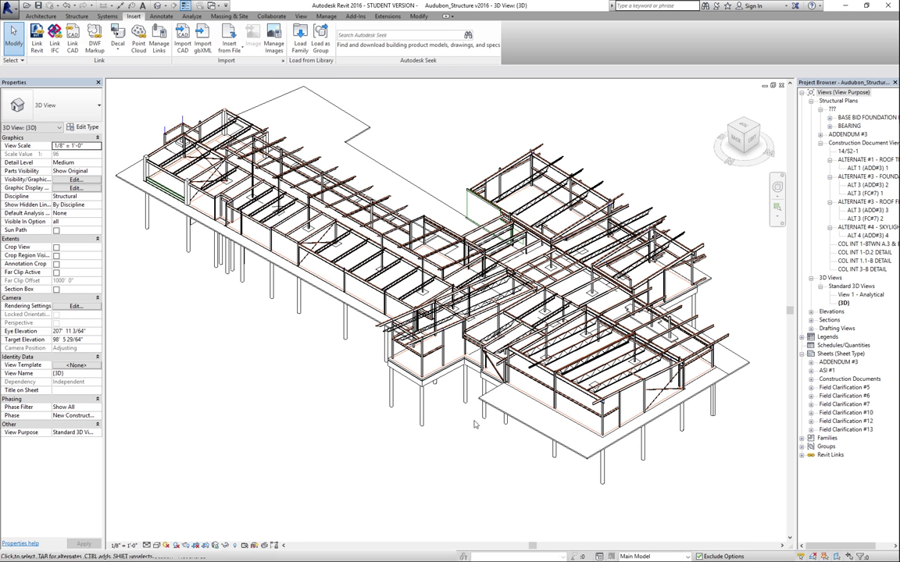
scroll(348, 452, "down", 2)
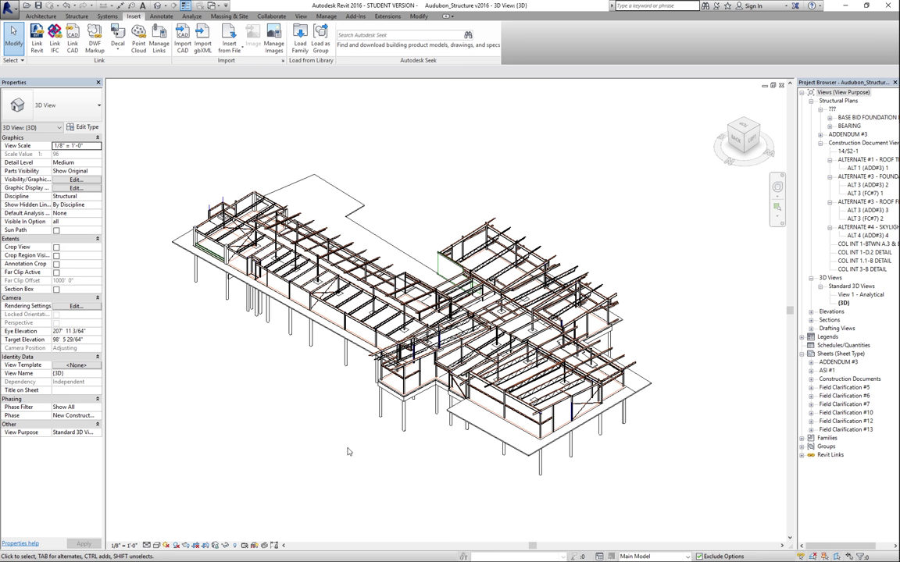
left_click(327, 16)
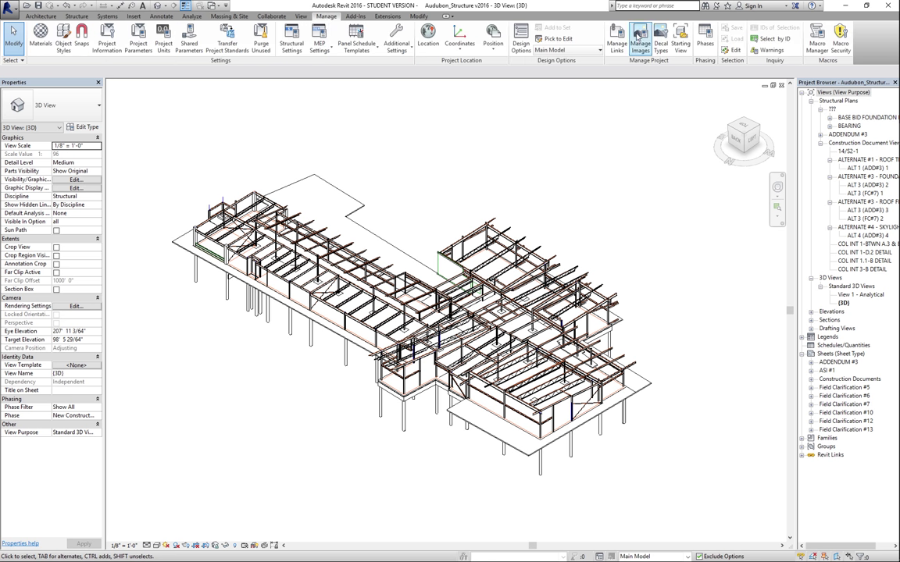
left_click(617, 48)
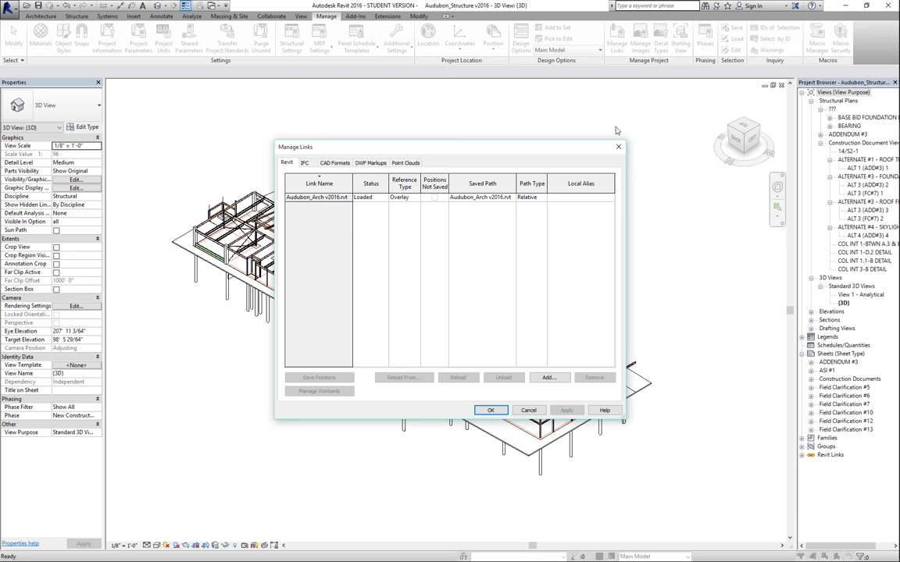
left_click(619, 146)
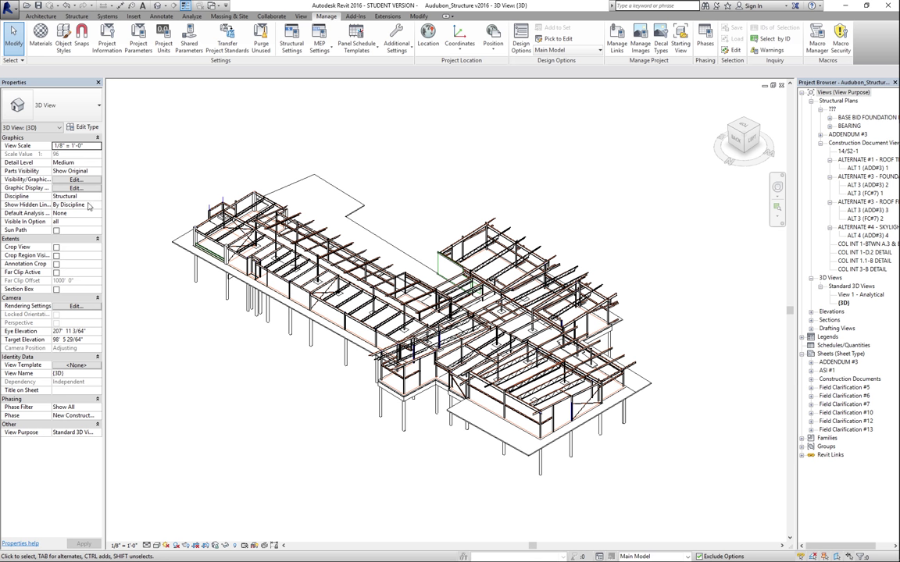
Change the 3D view's Discipline from Structural to Coordination
left_click(82, 196)
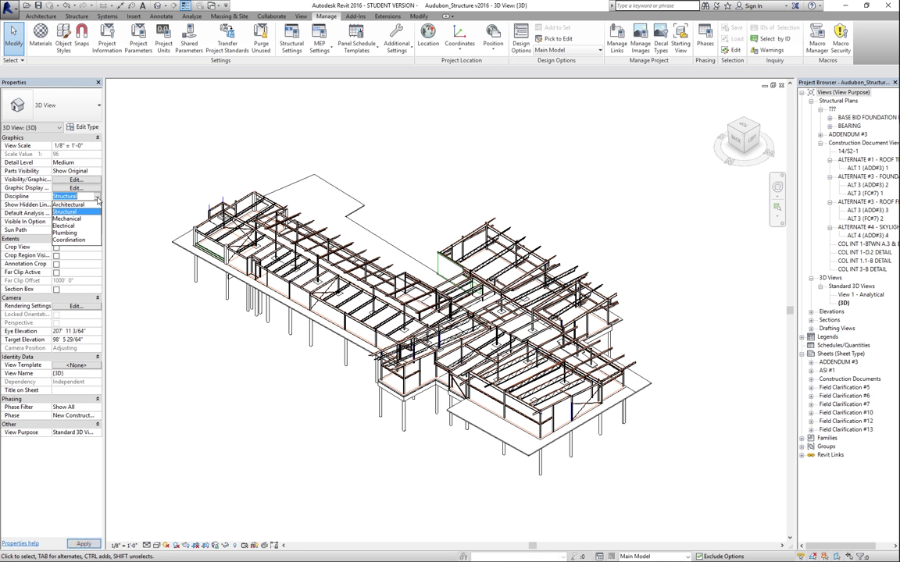
left_click(68, 239)
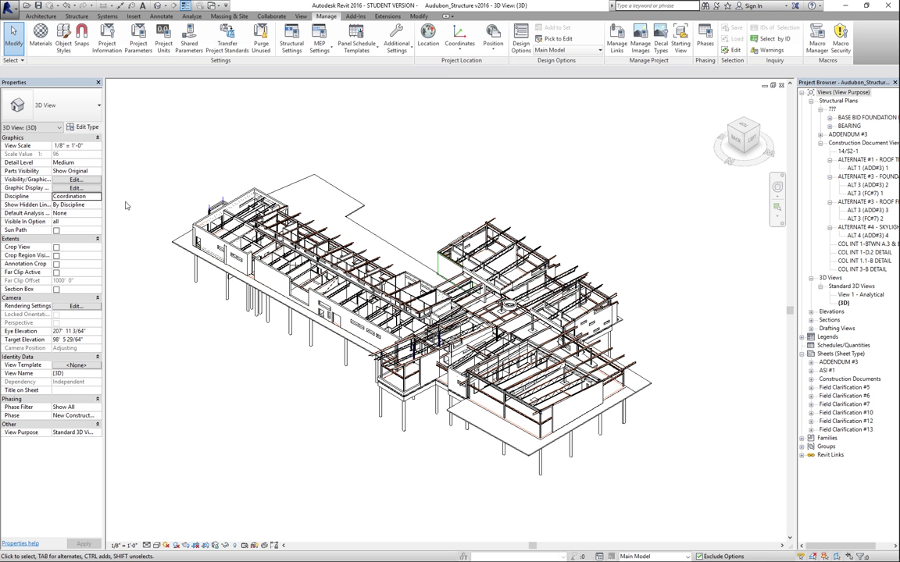
left_click(212, 6)
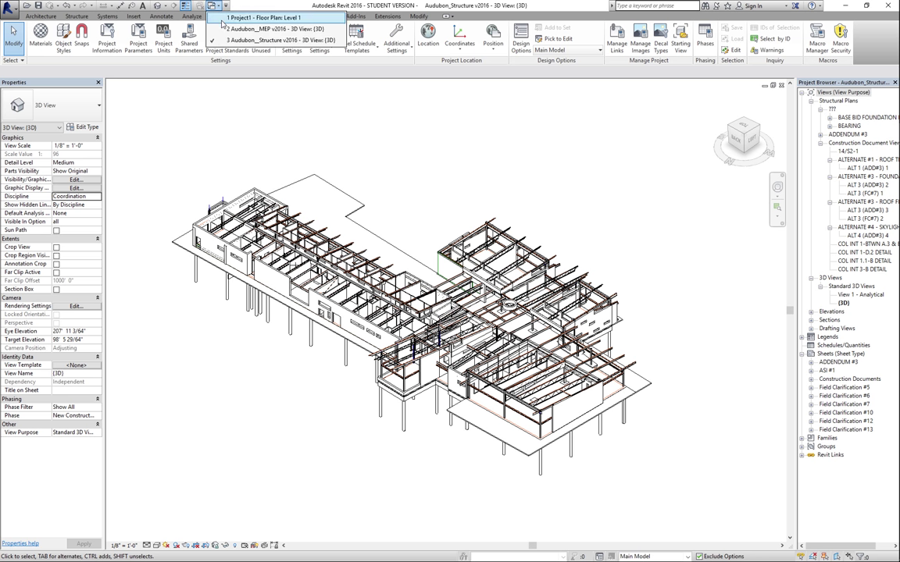
Switch to the Audubon_MEP v2016 3D view and zoom in on the model's right end
left_click(224, 29)
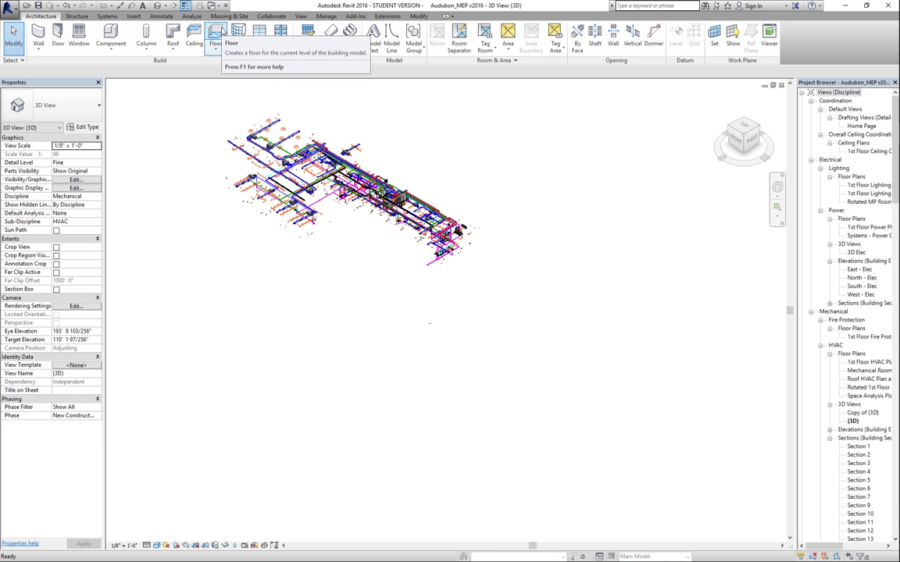
left_click(775, 206)
left_click_drag(449, 252, 481, 273)
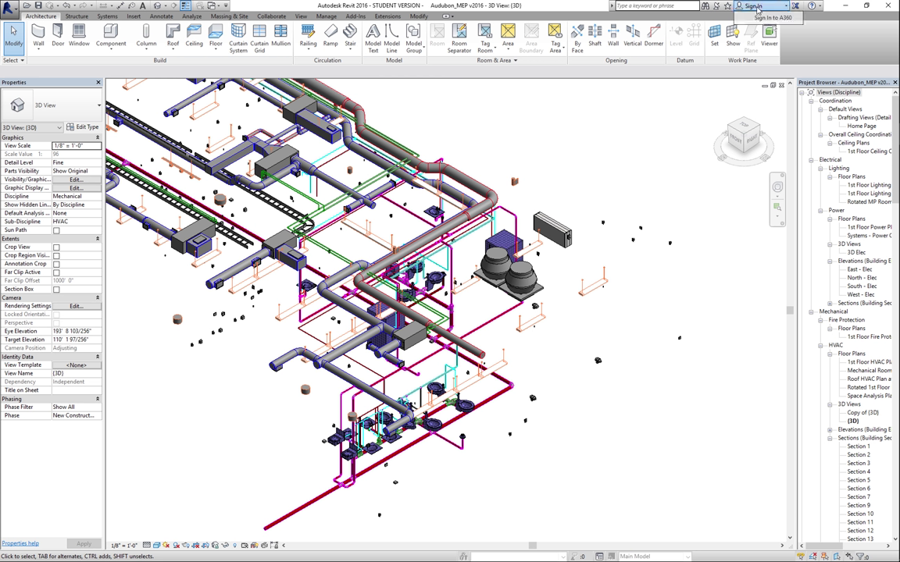
Sign in to the Autodesk account with its e-mail address and password
left_click(779, 10)
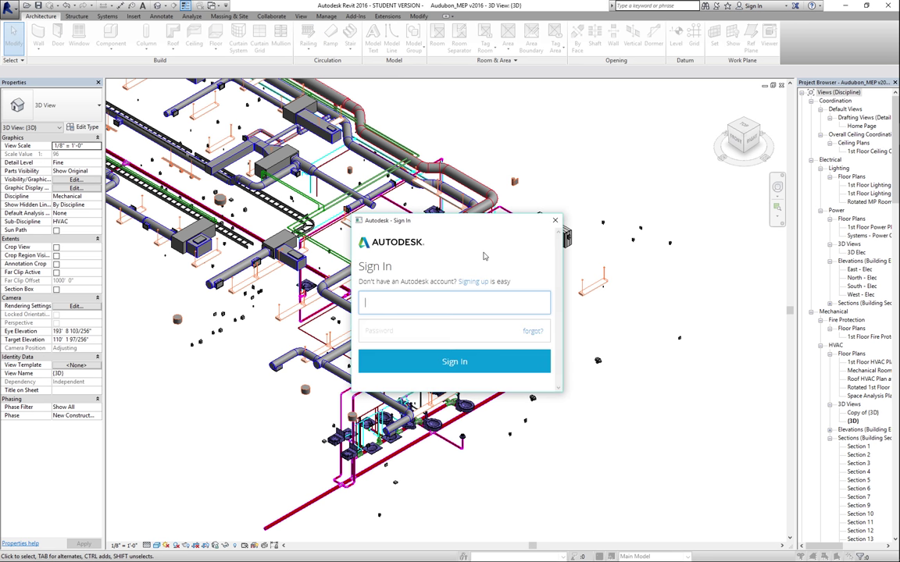
key("Tab")
type("••••••••••")
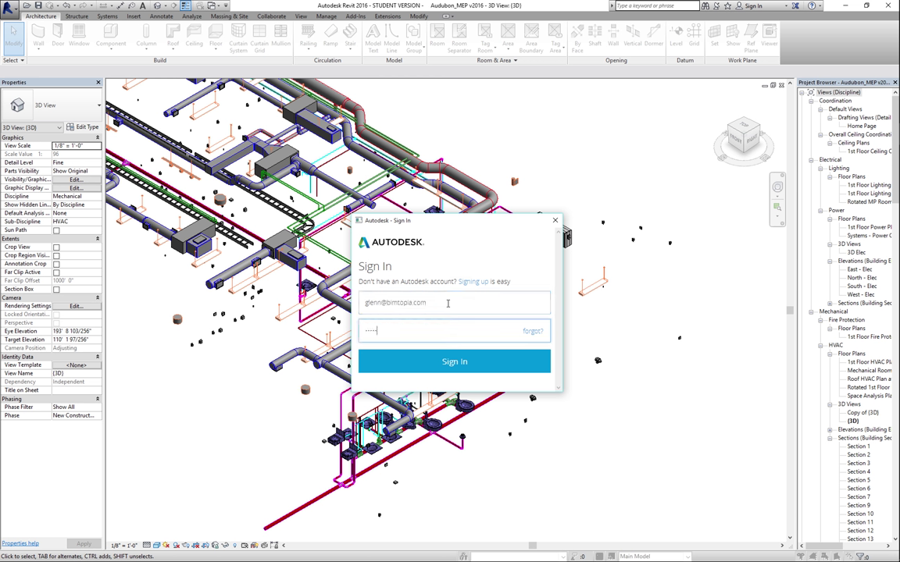
key("Return")
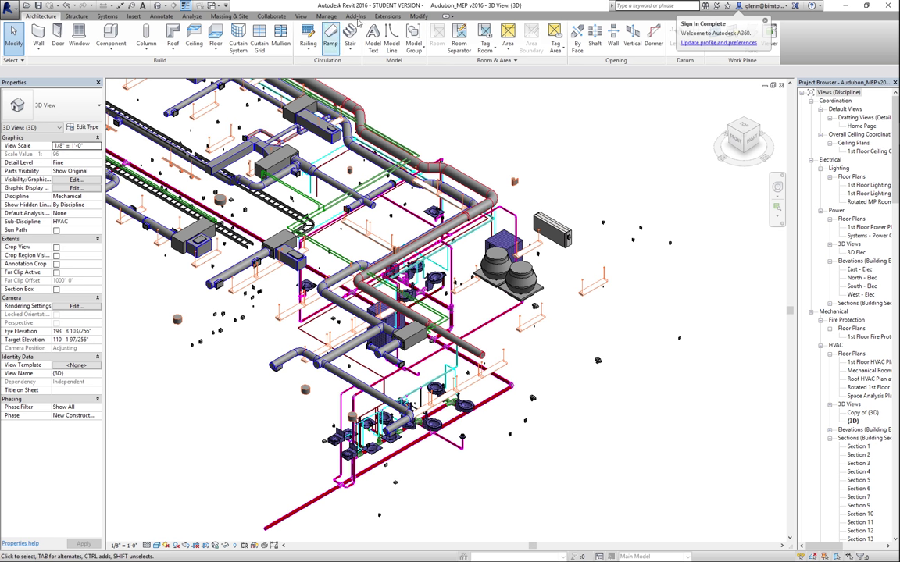
left_click(356, 17)
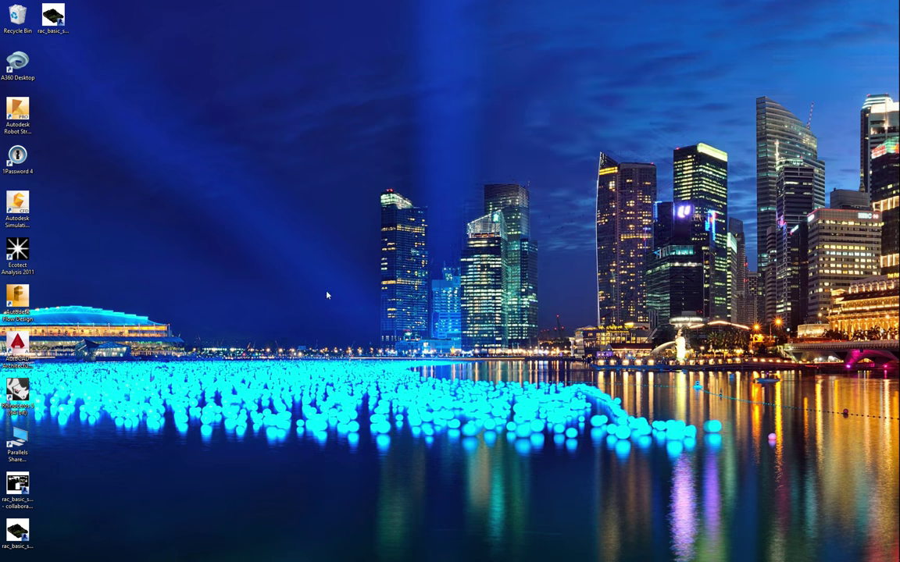
Launch BIM 360 Glue and sign in using the suggested account e-mail and saved password
mouse_move(898, 555)
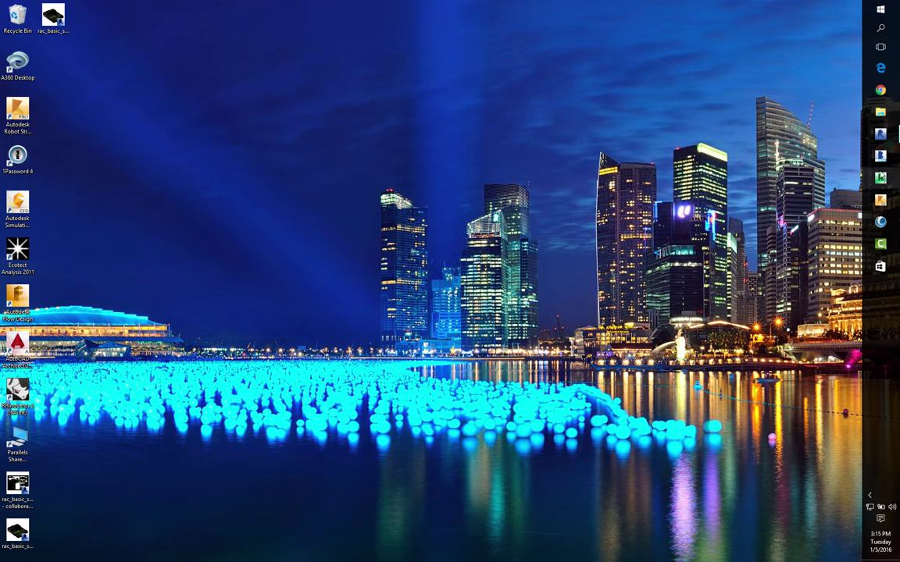
left_click(880, 157)
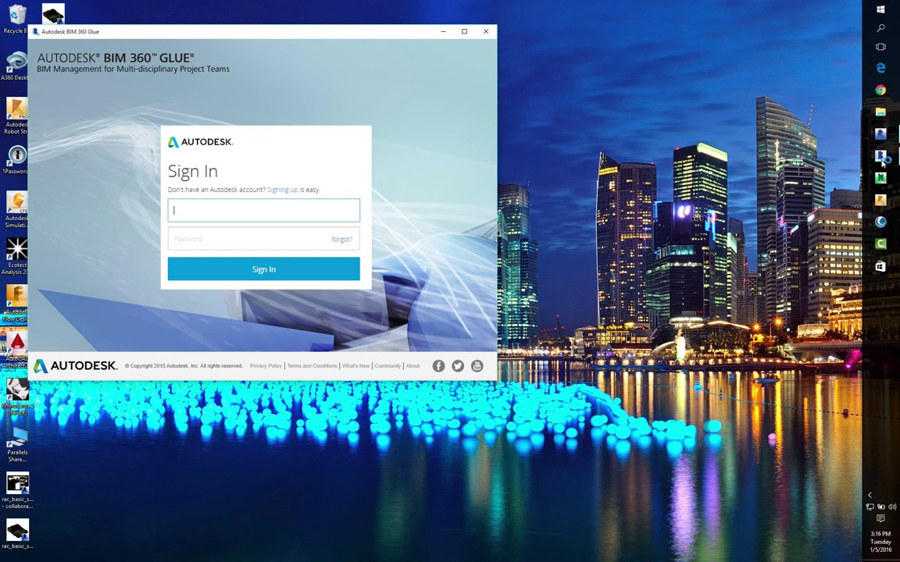
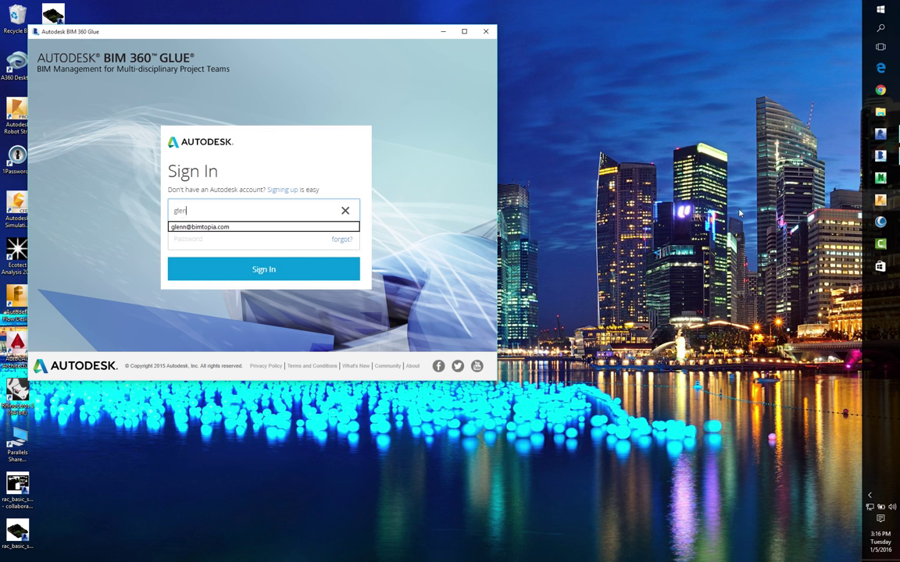
left_click(241, 229)
key("ctrl+backslash")
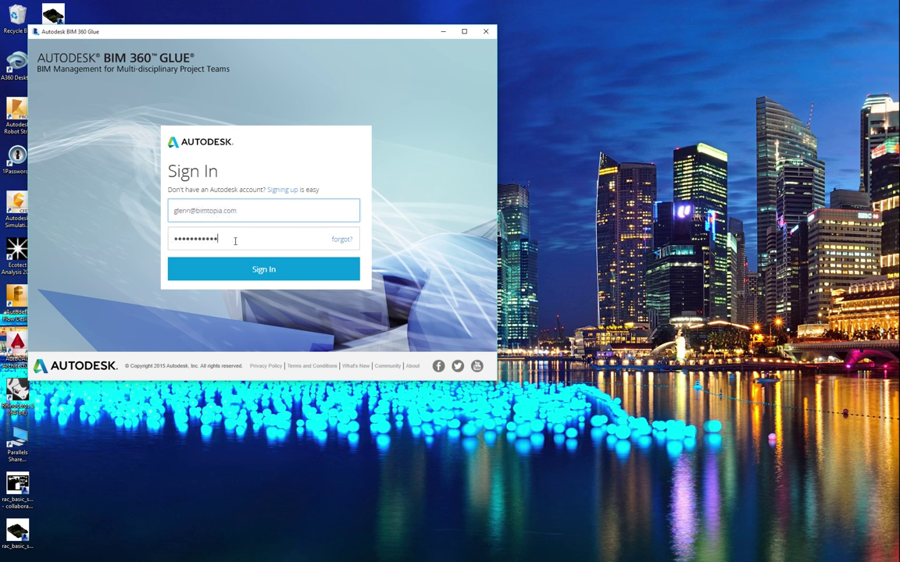
left_click(228, 269)
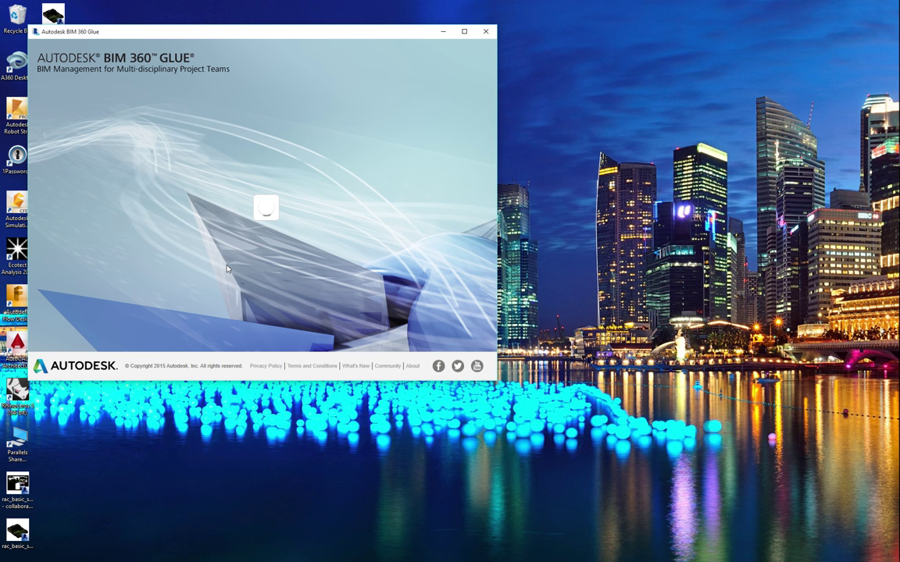
Sign into the Stan_bsi_glue host and dismiss the What's New announcement
left_click(277, 187)
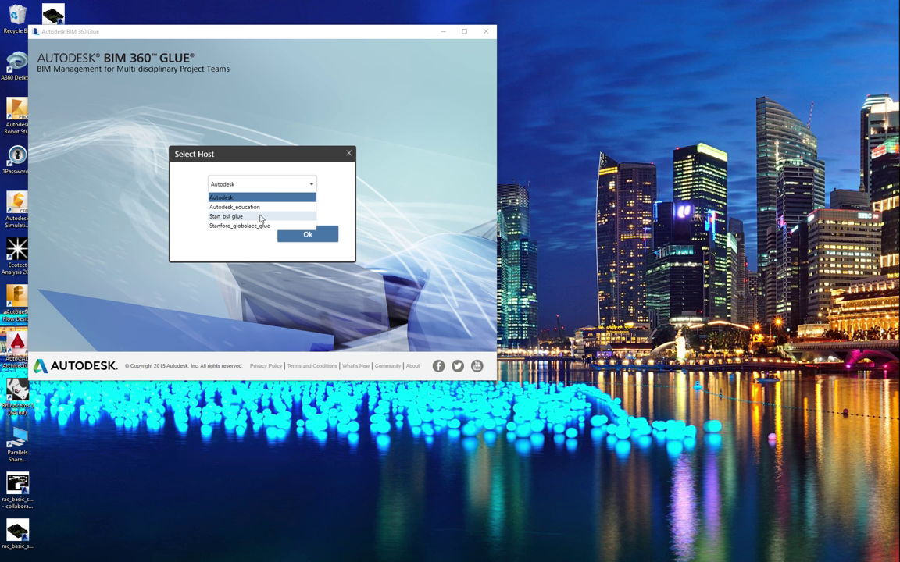
left_click(260, 215)
left_click(307, 237)
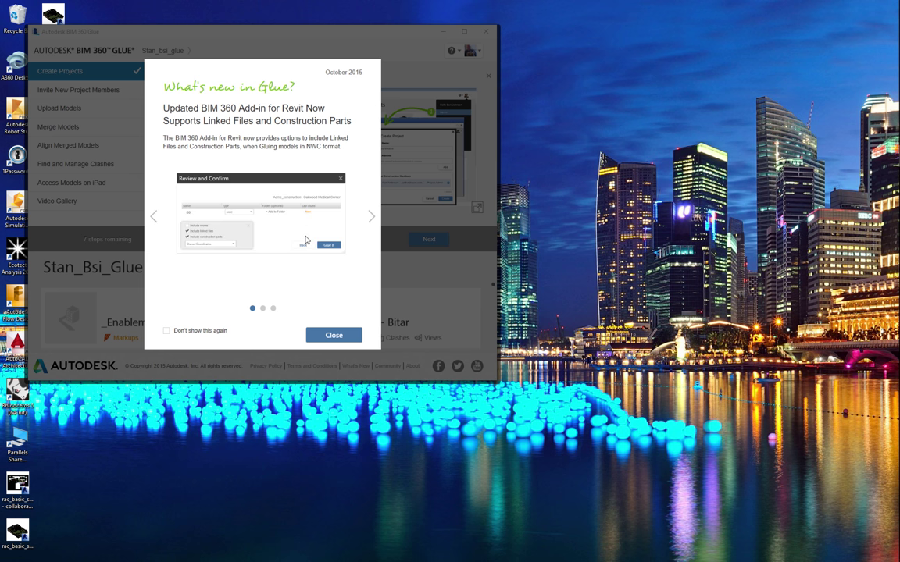
left_click(332, 337)
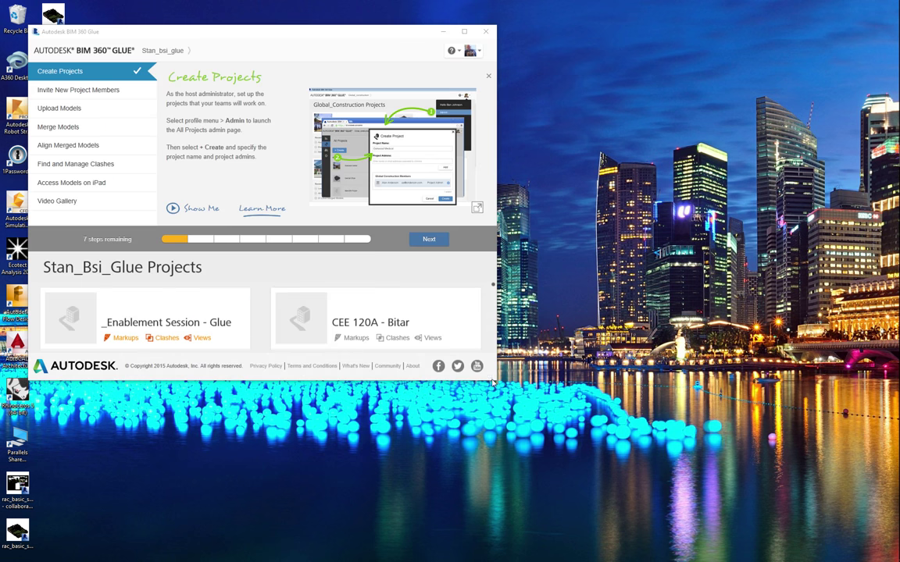
Enlarge the window, open Sample Project, and load its second merged model
left_click_drag(493, 380, 668, 552)
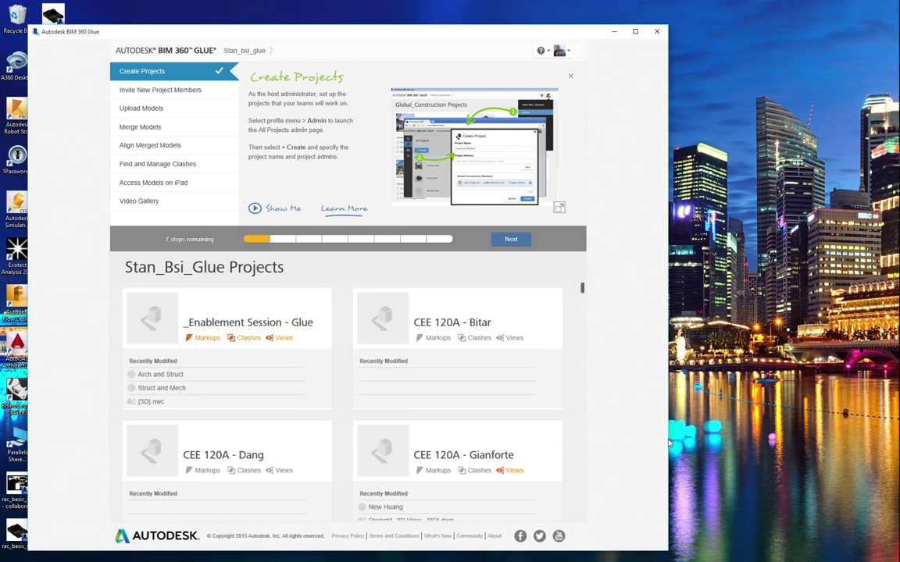
scroll(580, 342, "down", 1)
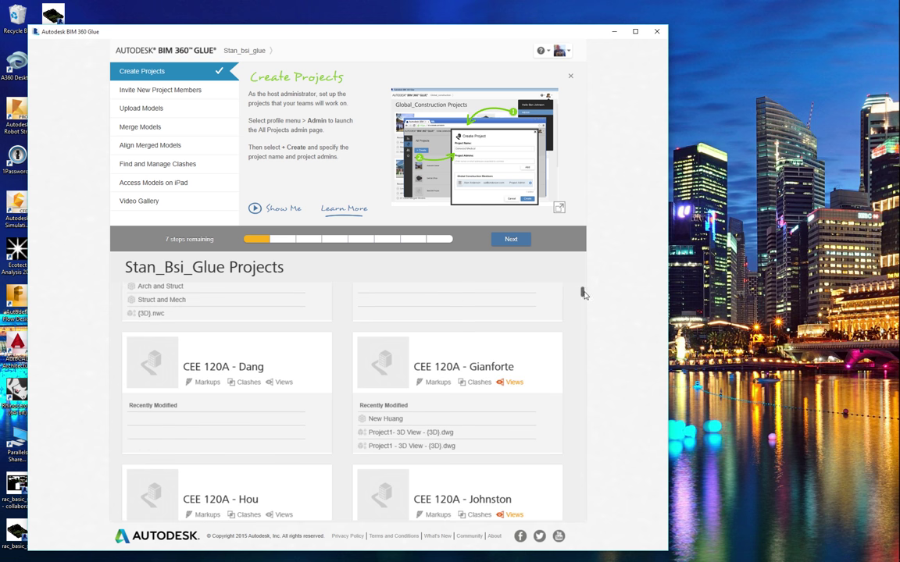
left_click_drag(582, 293, 567, 384)
scroll(528, 496, "down", 8)
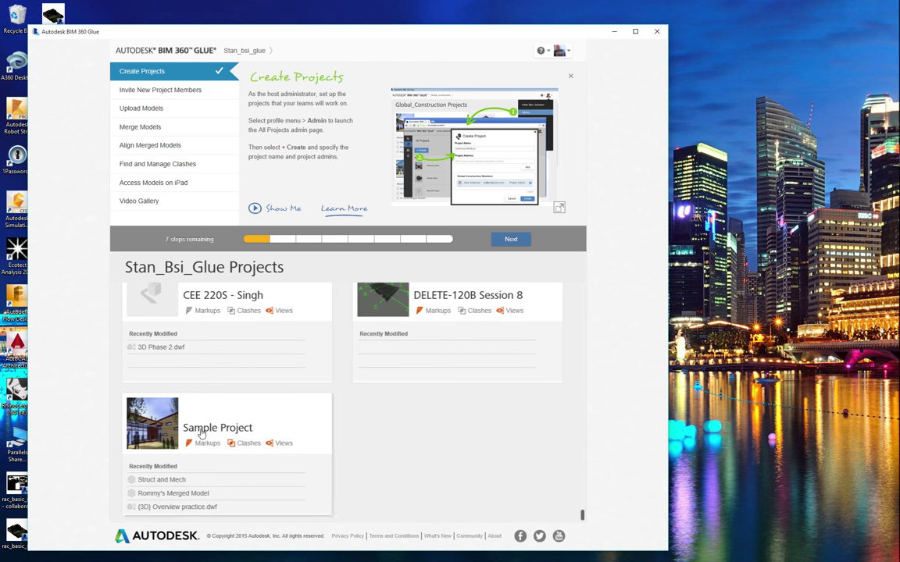
scroll(201, 429, "down", 2)
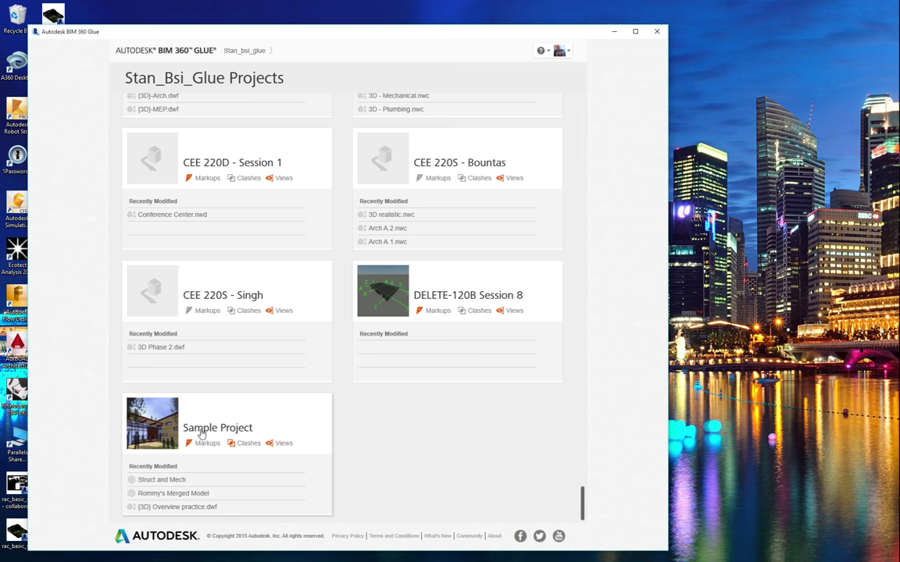
left_click(201, 429)
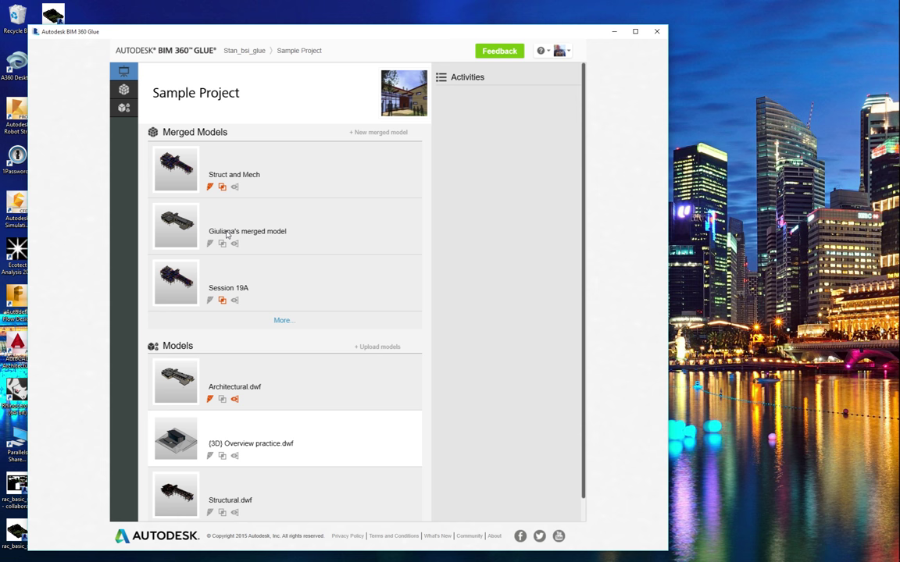
left_click(180, 235)
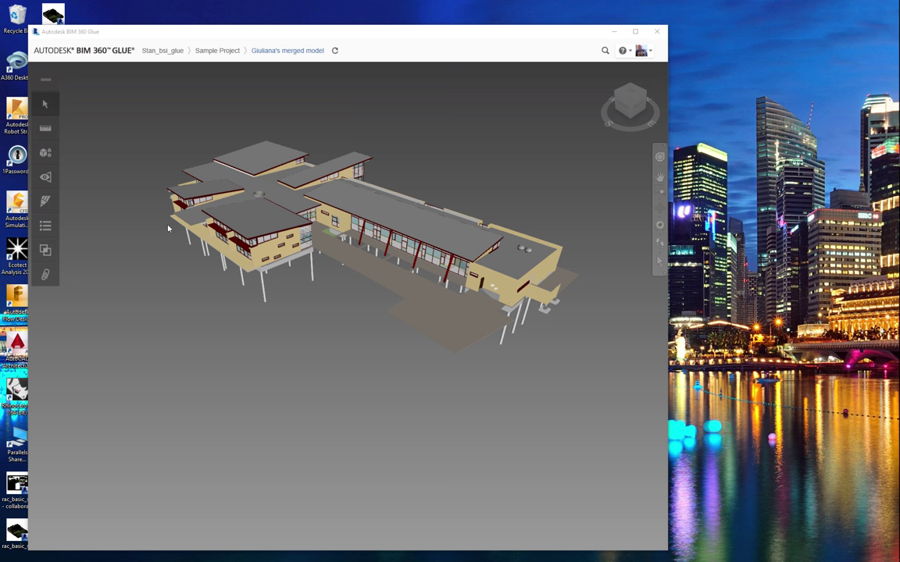
Orbit to eye level, hide Architectural.dwf, and zoom-window into the structure's east wing
left_click(659, 159)
left_click_drag(426, 320, 407, 305)
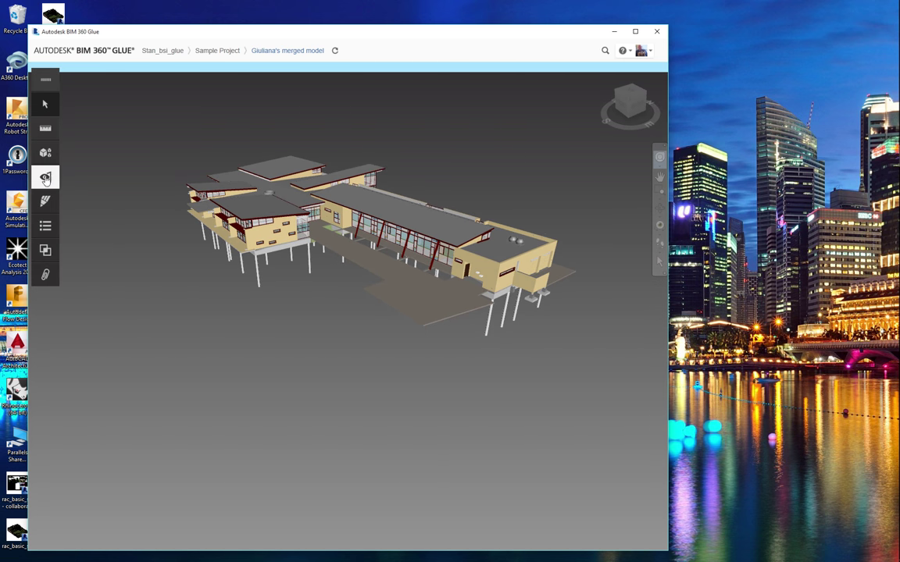
left_click(46, 154)
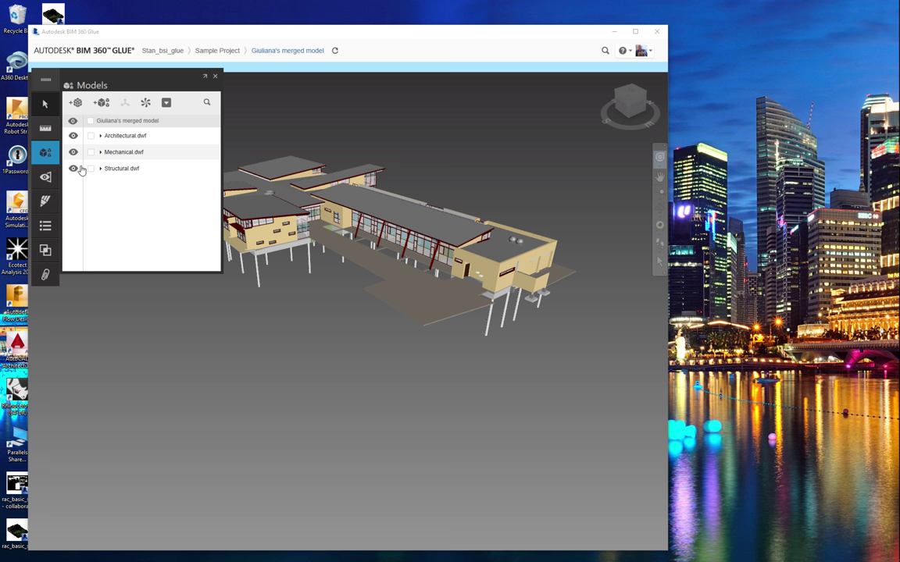
left_click(73, 136)
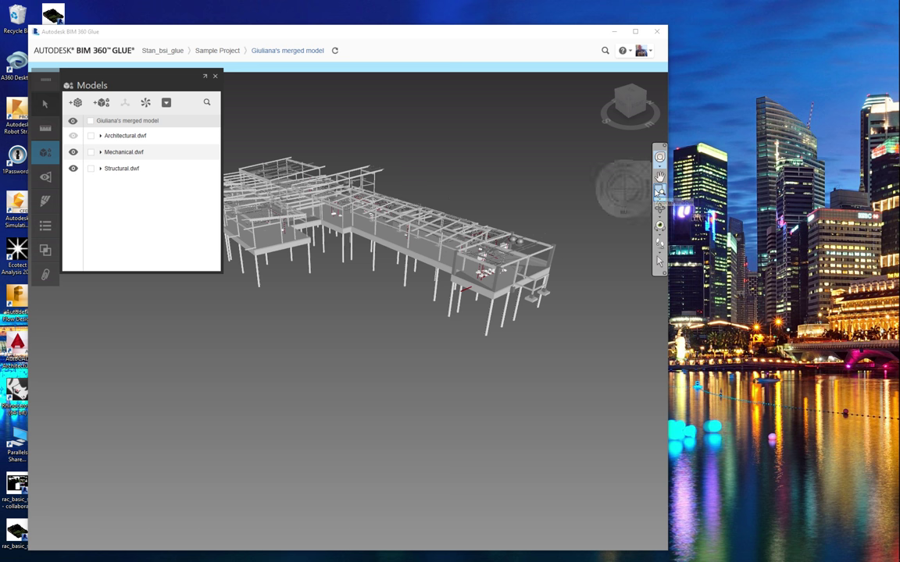
left_click(594, 217)
left_click_drag(443, 203, 512, 290)
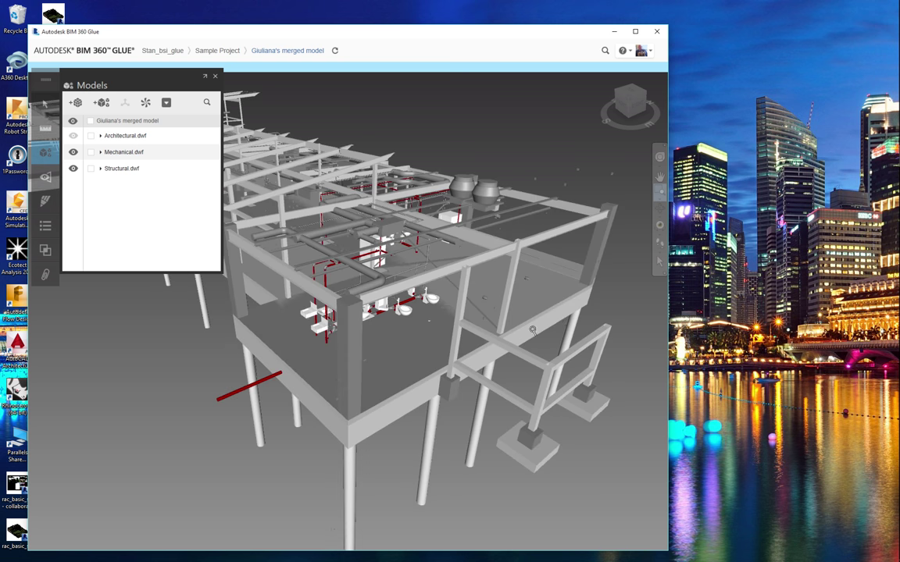
Show Architectural.dwf again, then briefly hide and restore its Walls category
left_click(659, 156)
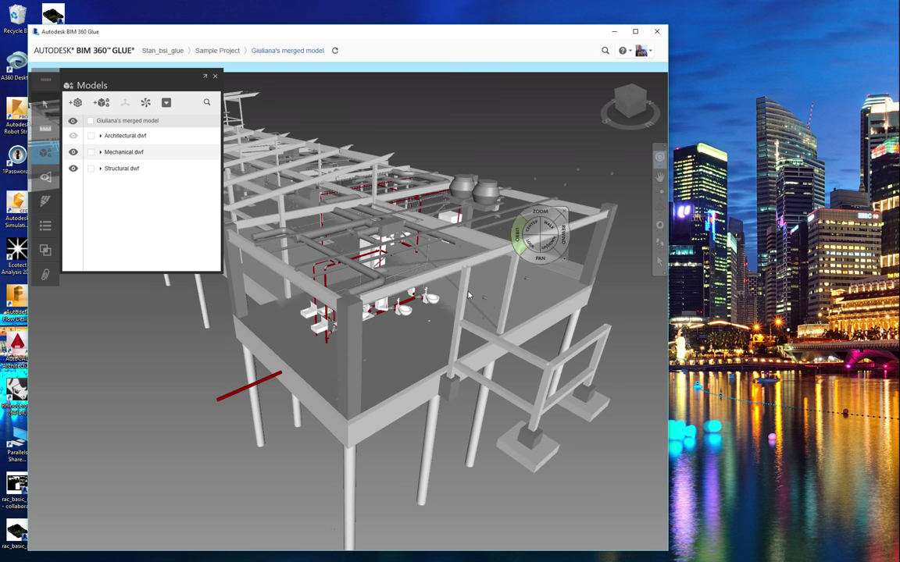
left_click_drag(472, 273, 428, 269)
left_click(73, 136)
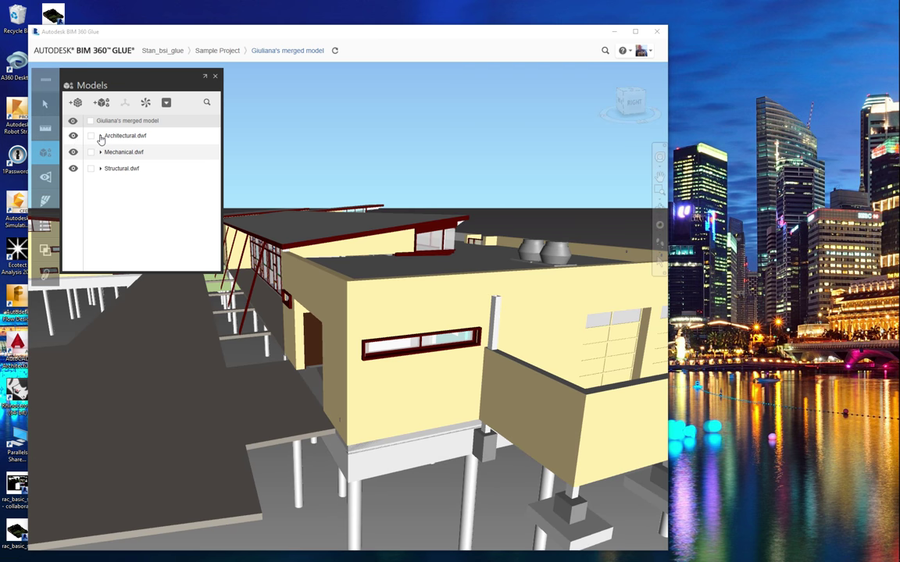
left_click(99, 136)
left_click(105, 153)
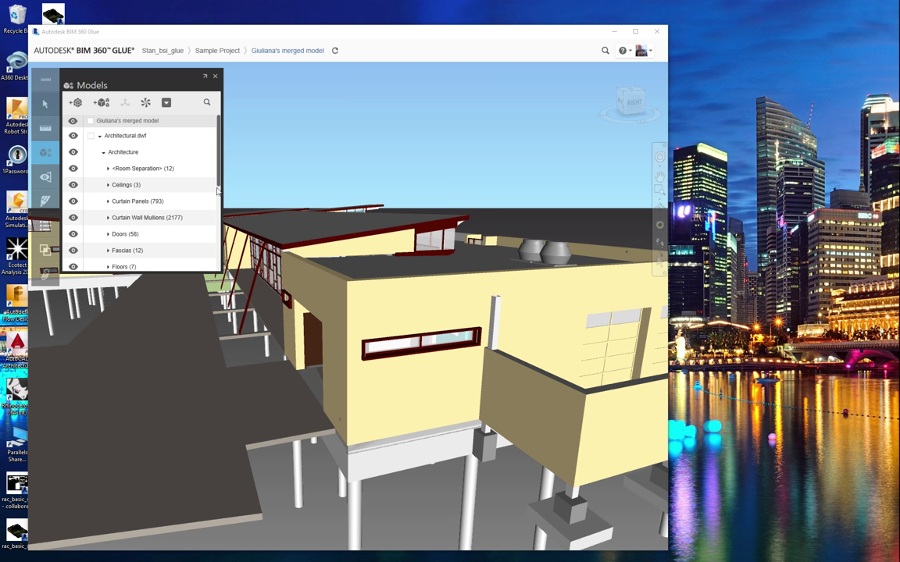
scroll(200, 203, "down", 5)
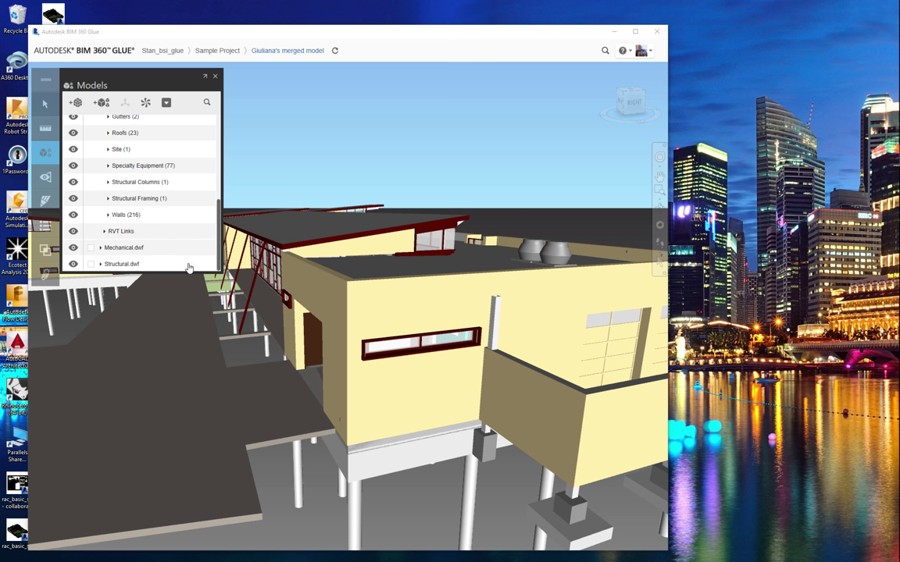
left_click(74, 215)
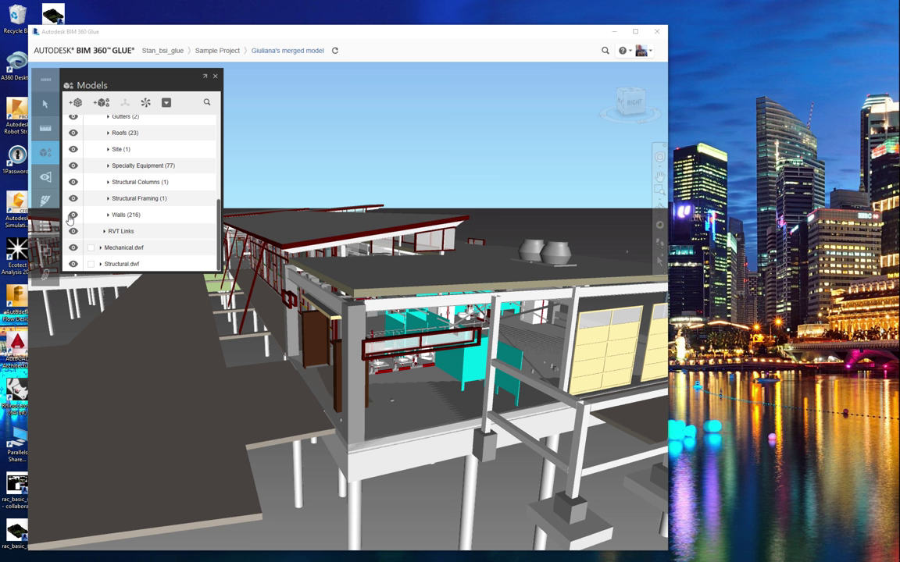
left_click(72, 216)
left_click(214, 78)
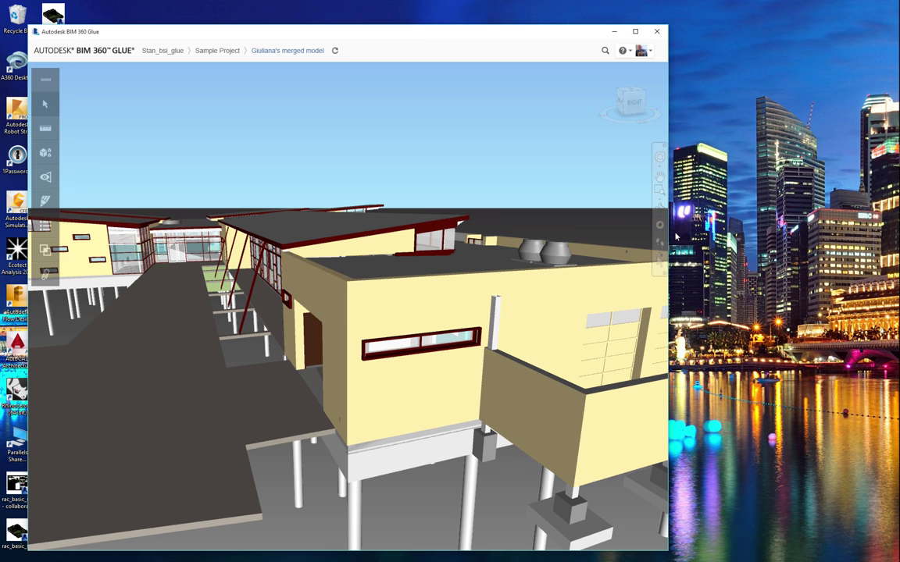
Walk along the glazed wall into the interior, looking up at the ceiling beams
scroll(203, 291, "up", 2)
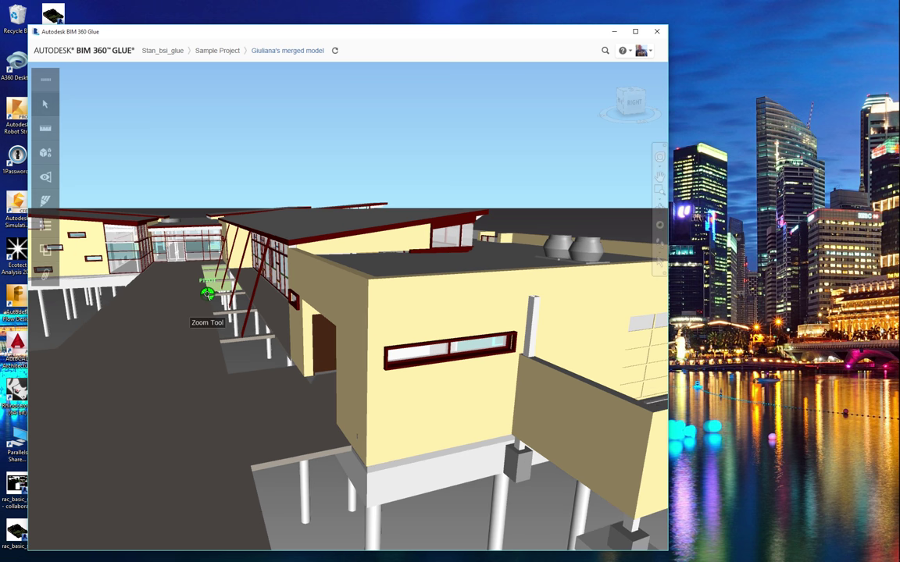
scroll(178, 282, "up", 2)
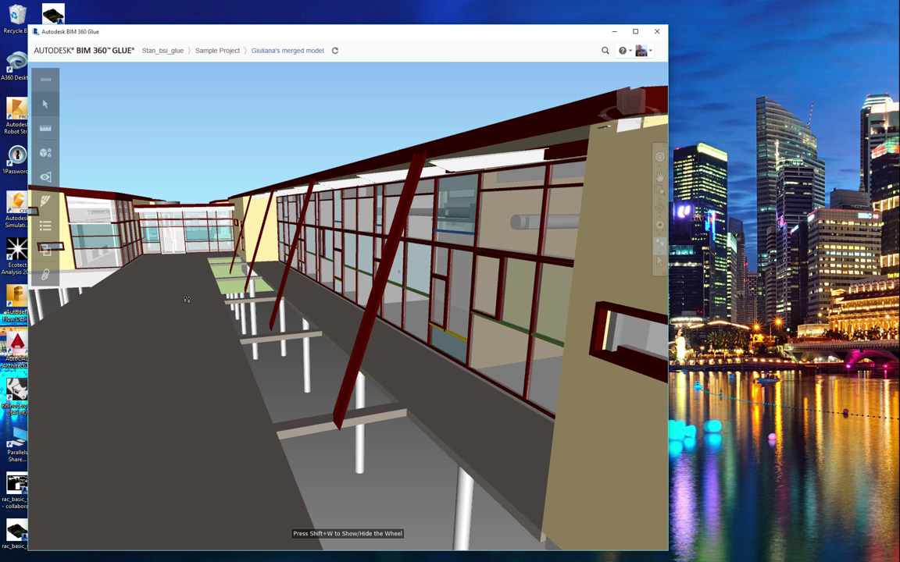
left_click_drag(180, 286, 158, 172)
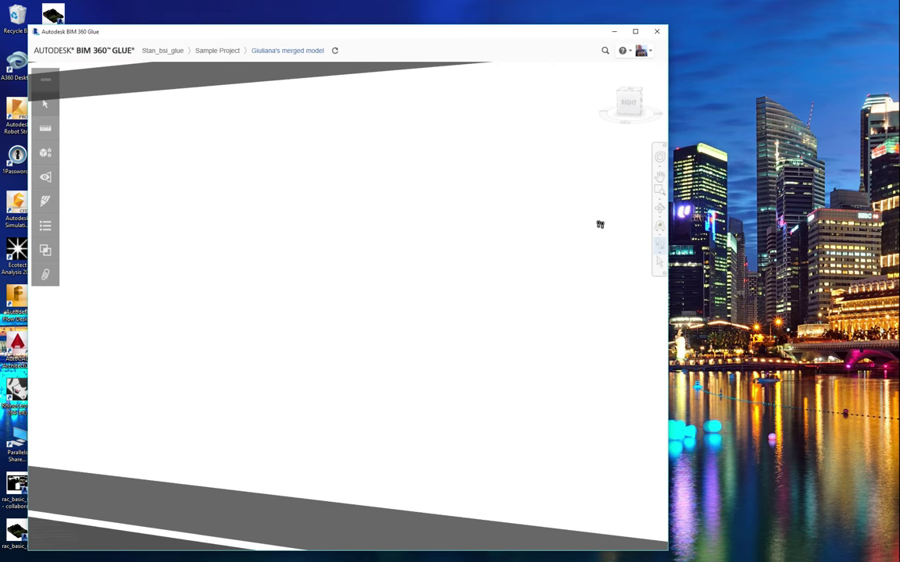
left_click_drag(376, 409, 460, 187)
left_click_drag(480, 307, 503, 291)
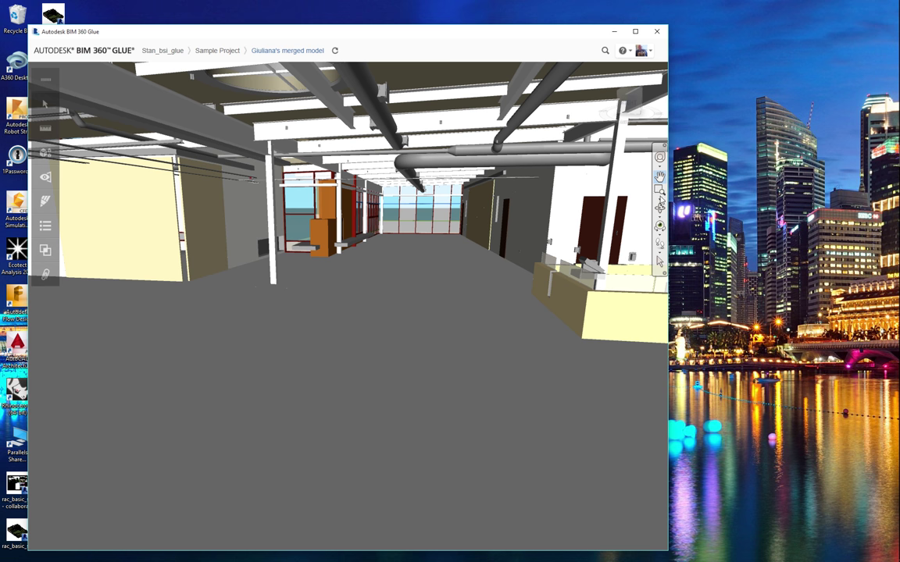
left_click_drag(375, 274, 382, 230)
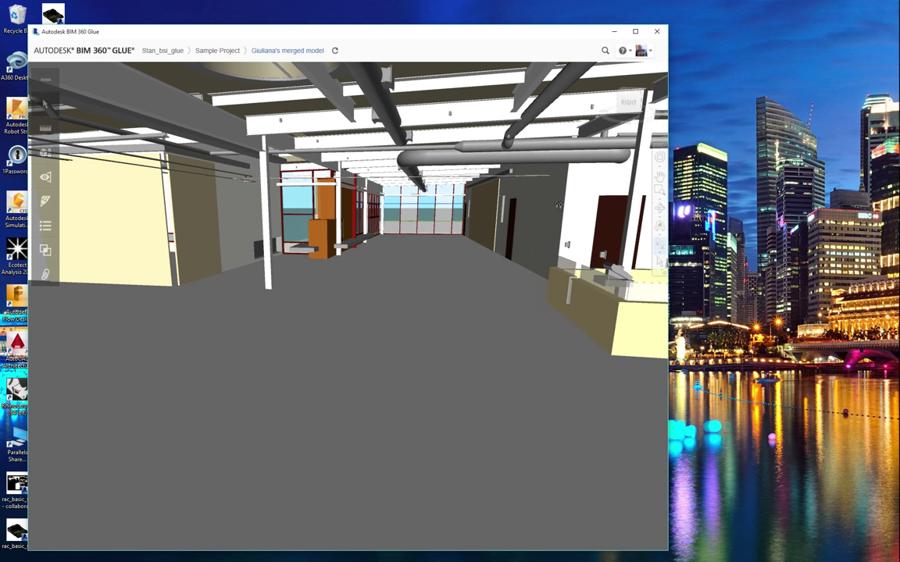
left_click_drag(516, 213, 543, 172)
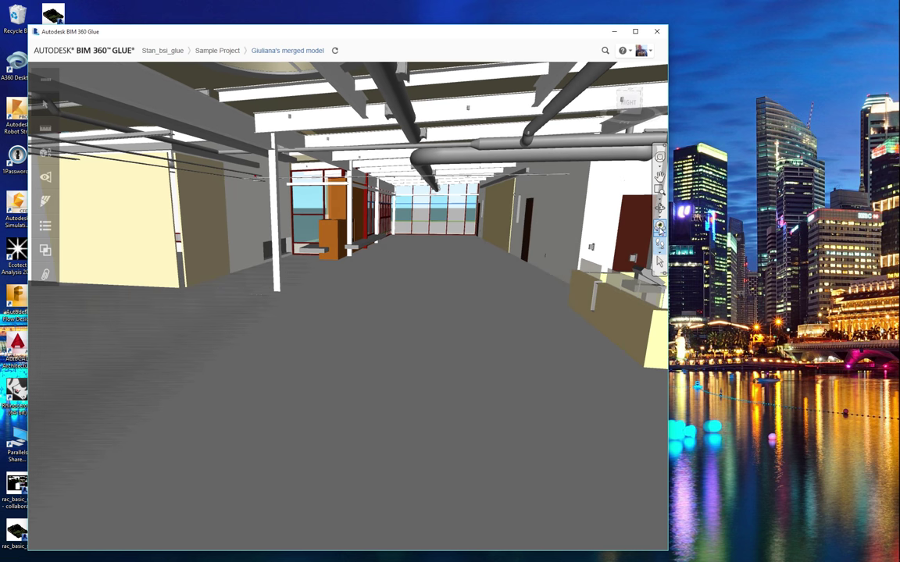
left_click_drag(468, 203, 512, 231)
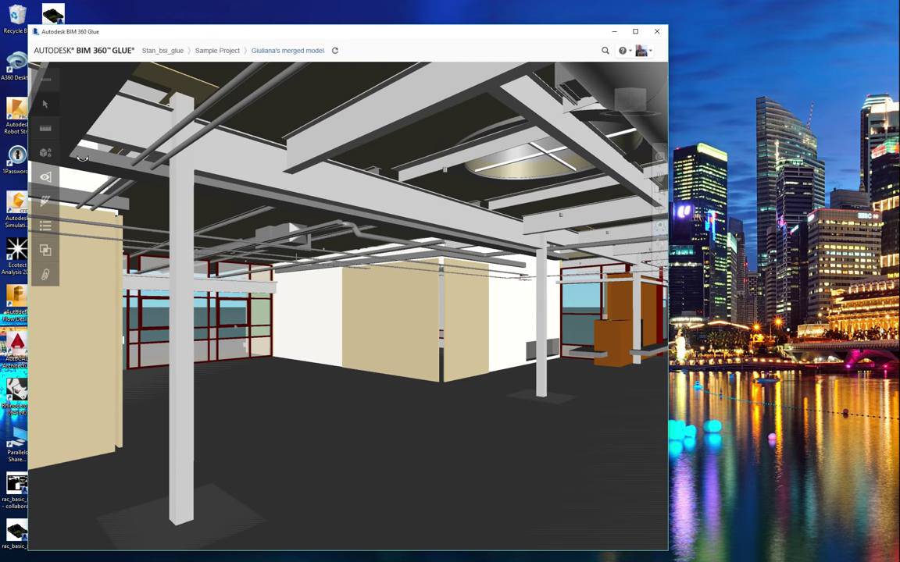
left_click(46, 154)
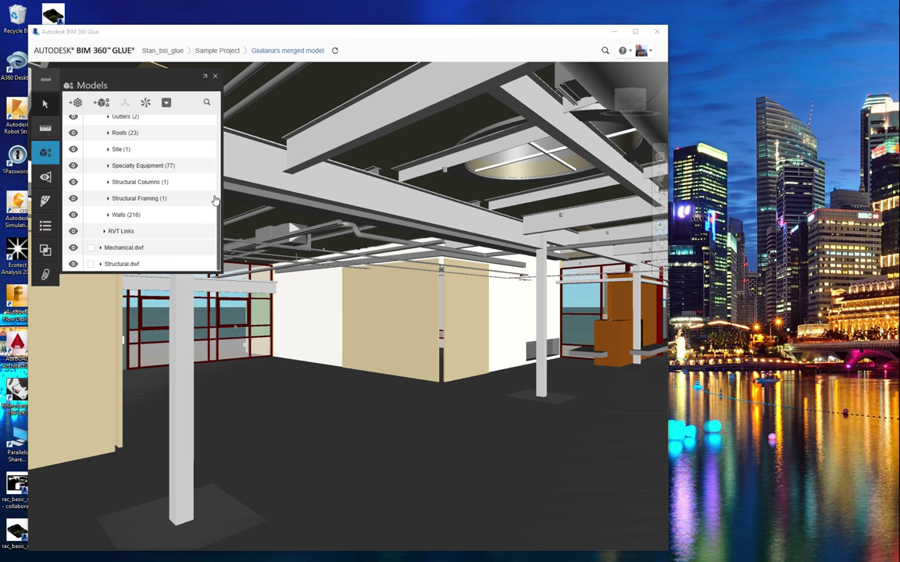
Toggle the Architecture elements off and on, close the model tree, and walk further in
scroll(219, 205, "up", 5)
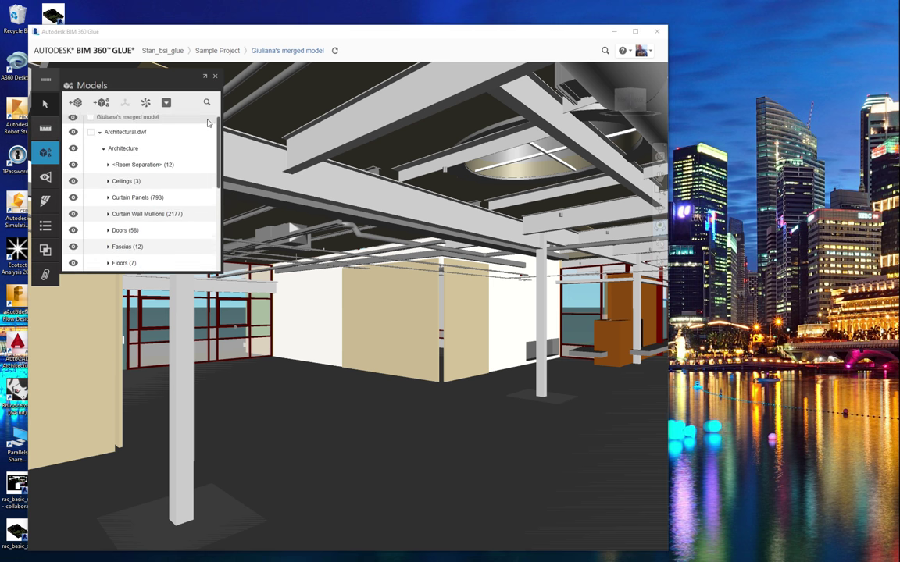
left_click(74, 144)
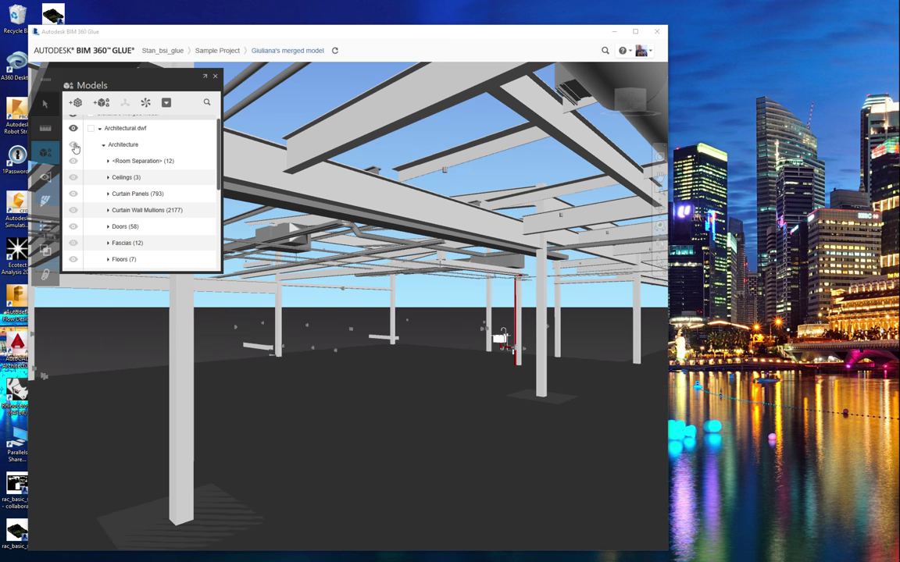
left_click(73, 144)
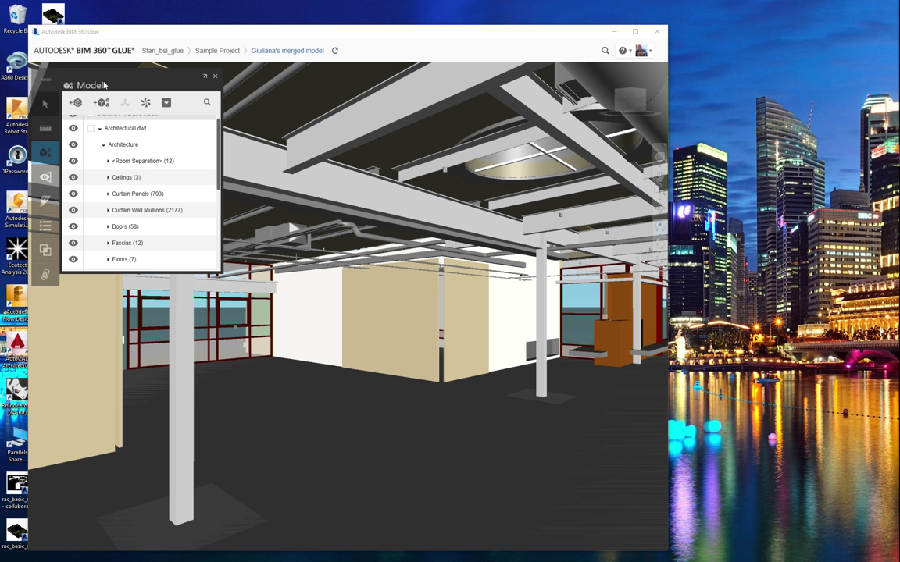
left_click(215, 79)
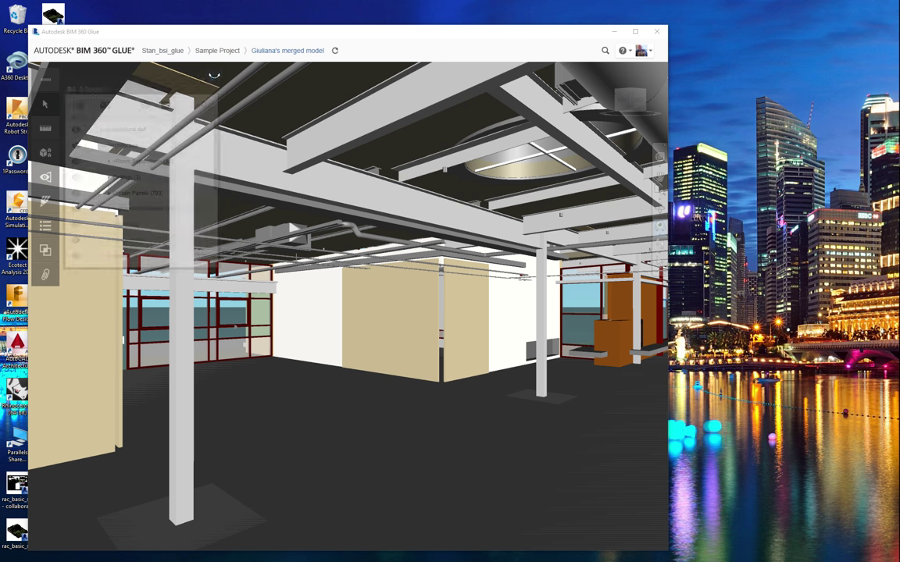
scroll(266, 264, "up", 3)
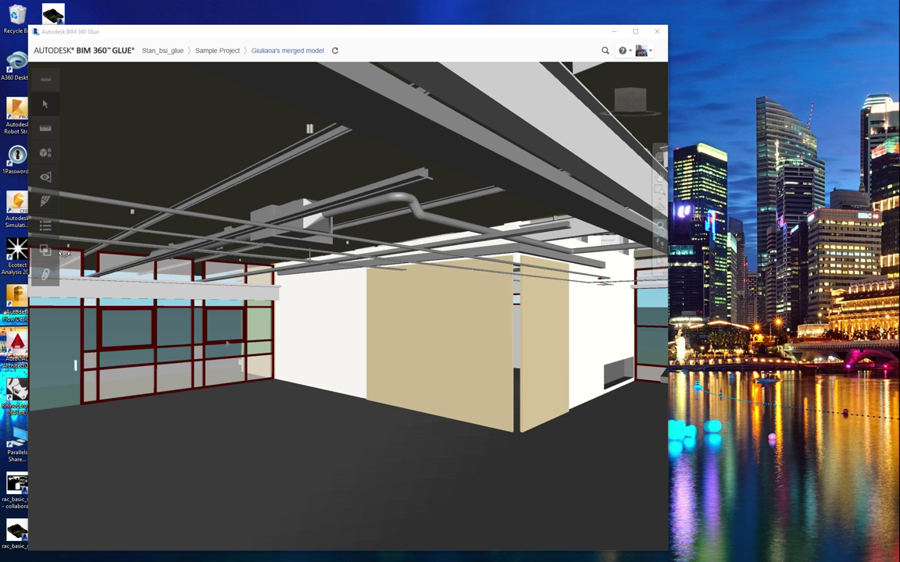
Run the 'Struct Mech' clash test, Mechanical.dwf vs Structural.dwf, and view clash 368
left_click(44, 256)
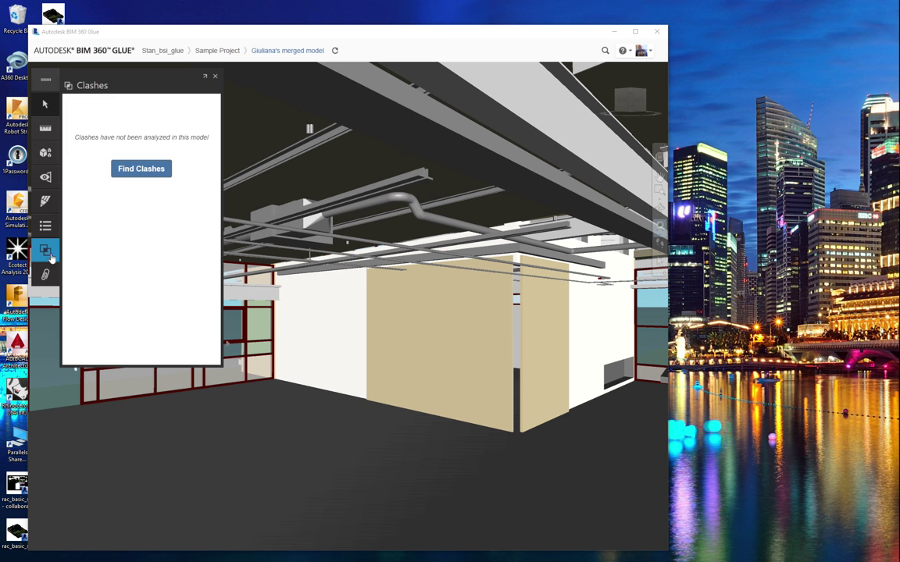
left_click(133, 170)
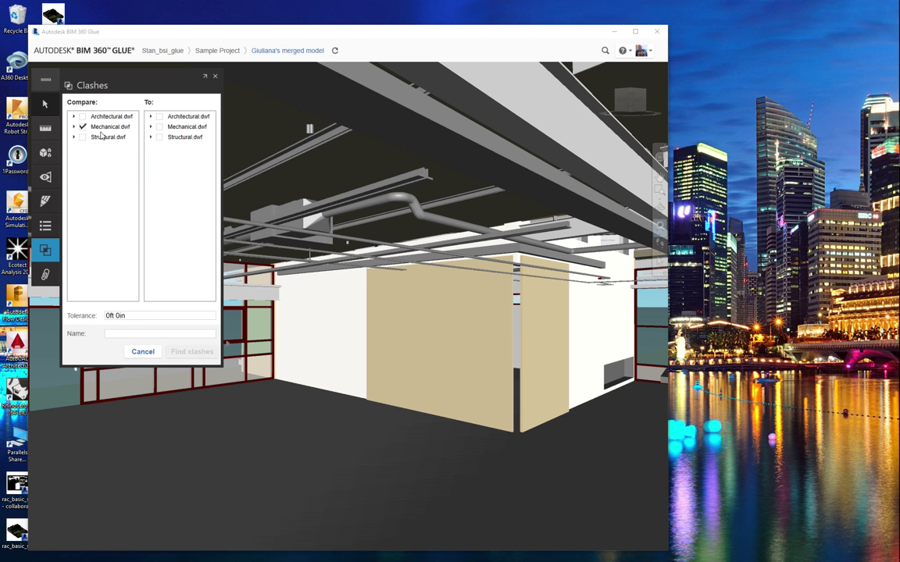
left_click(160, 137)
left_click(132, 334)
left_click(135, 332)
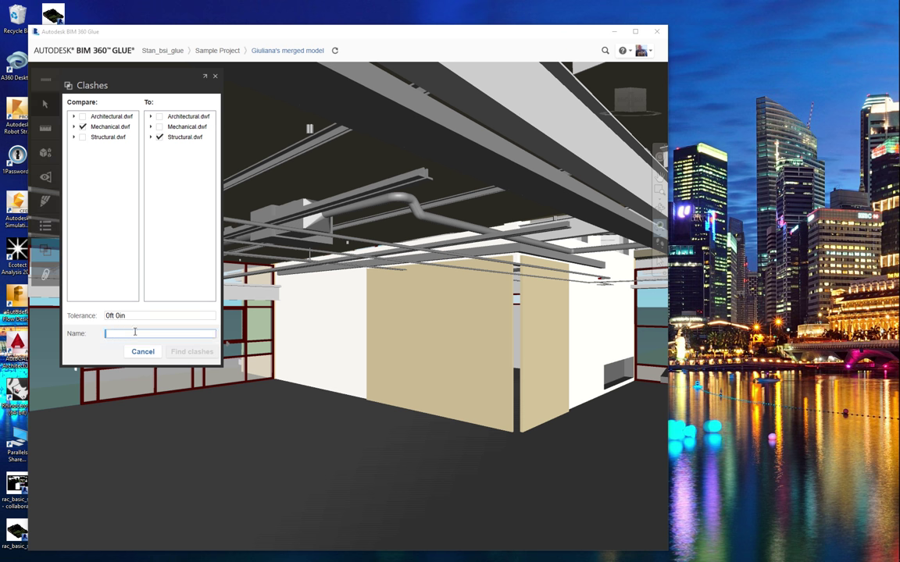
type("Struct Mech")
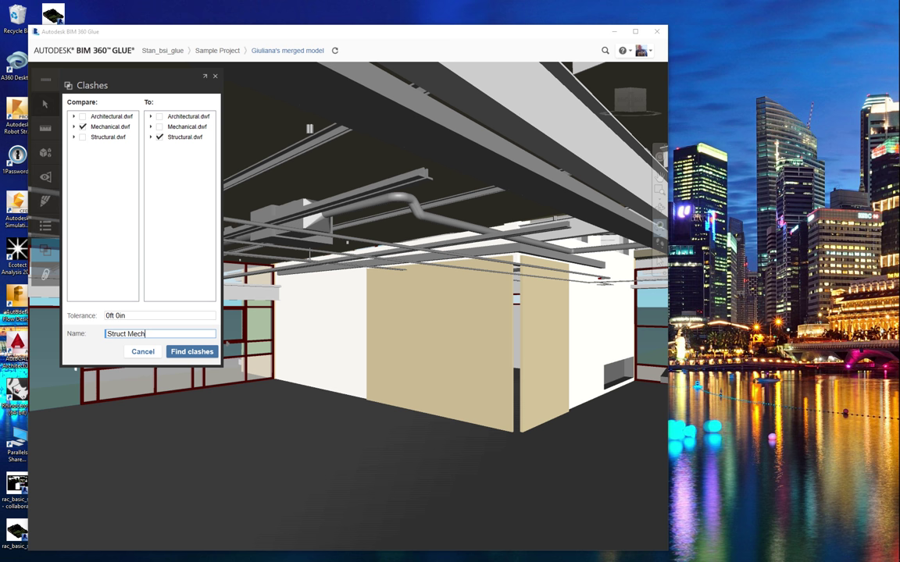
left_click(179, 353)
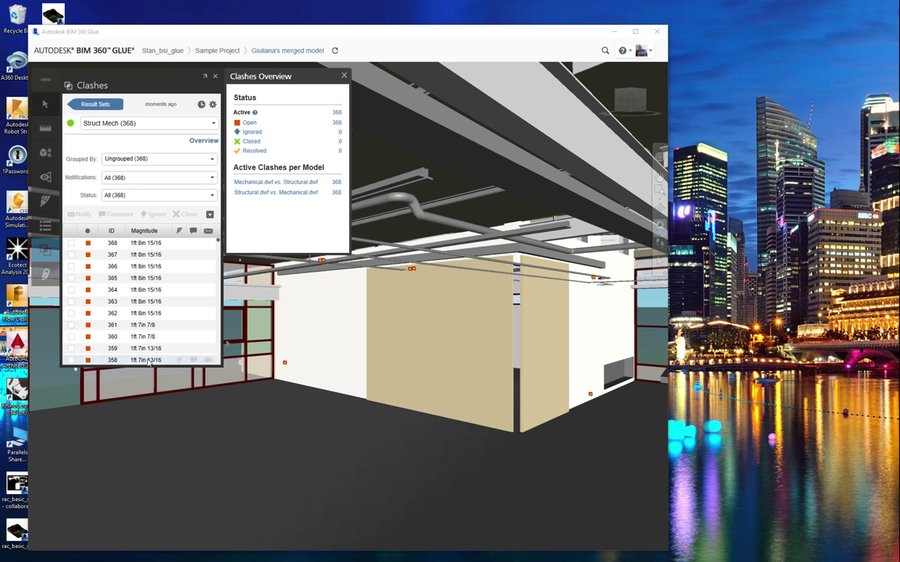
left_click(144, 244)
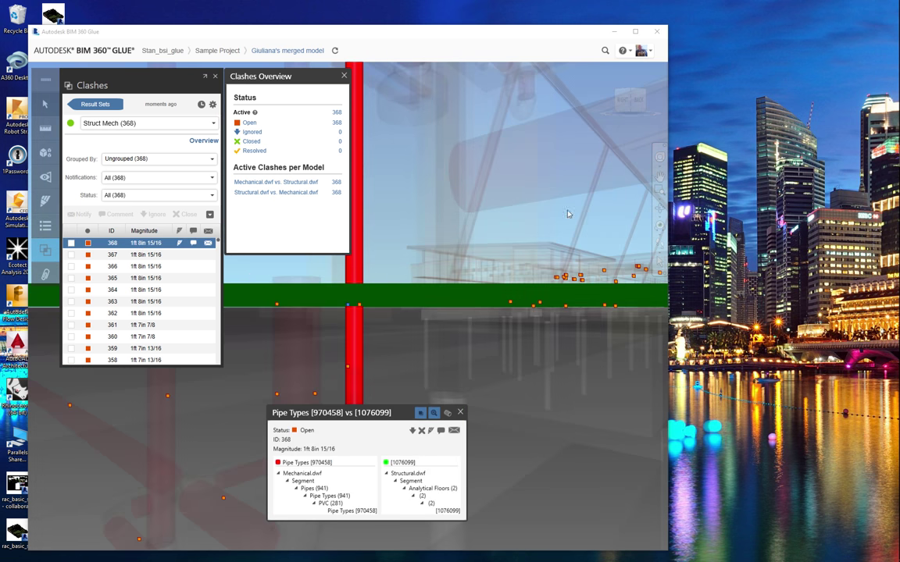
Inspect clashes 368, 359 and 349, pipes hitting the slab, then close the overview summary
mouse_move(416, 232)
left_mouse_down()
mouse_move(461, 280)
mouse_move(512, 283)
mouse_move(557, 303)
mouse_move(508, 319)
mouse_move(247, 310)
left_mouse_up()
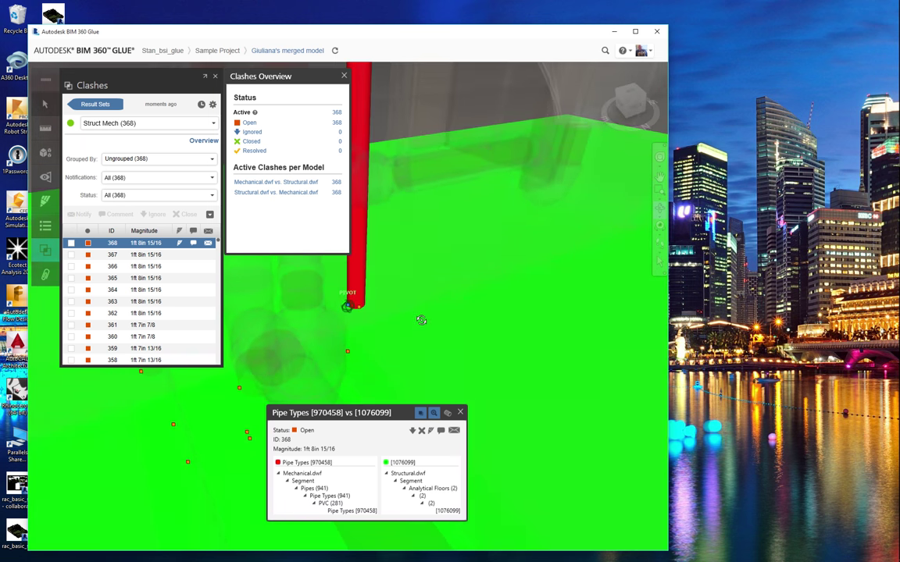
left_click(159, 351)
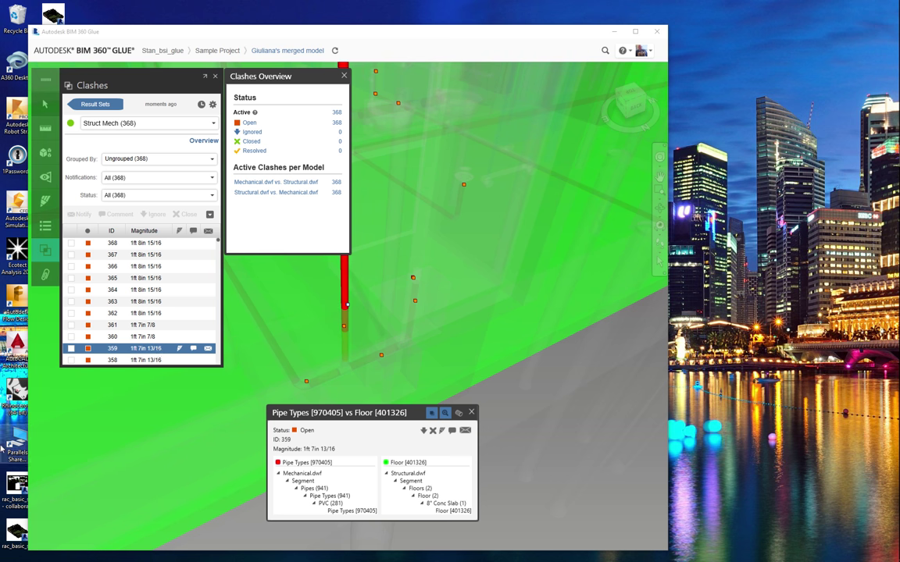
scroll(125, 332, "down", 3)
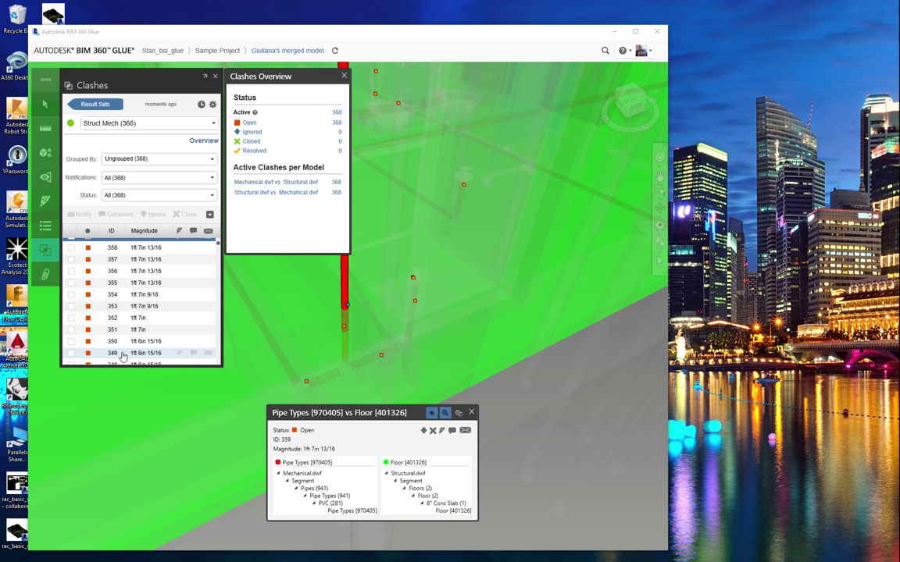
left_click(121, 355)
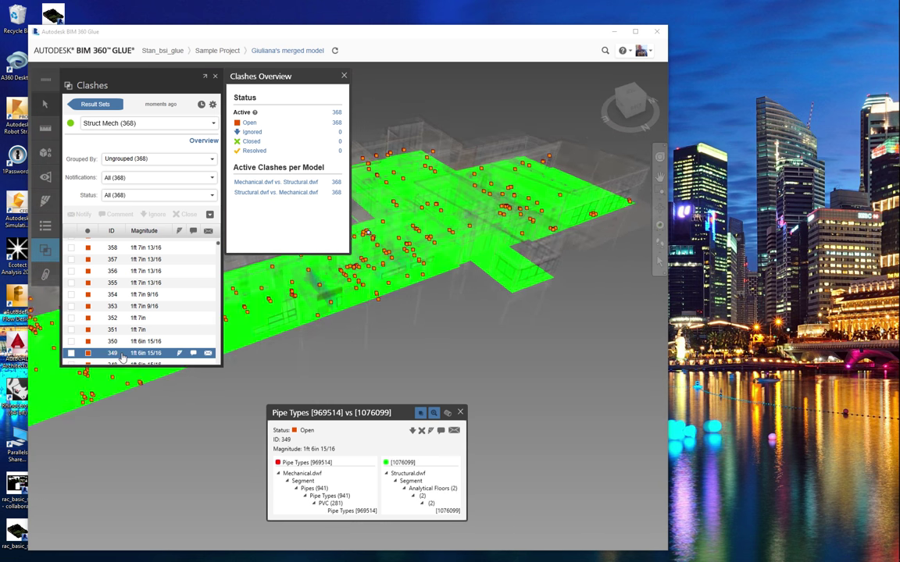
scroll(297, 359, "up", 1)
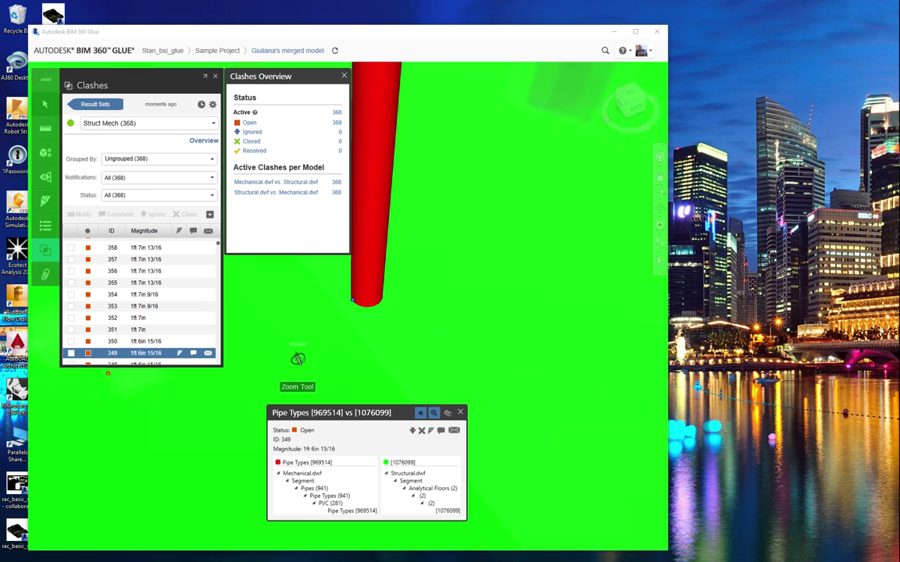
scroll(298, 359, "down", 4)
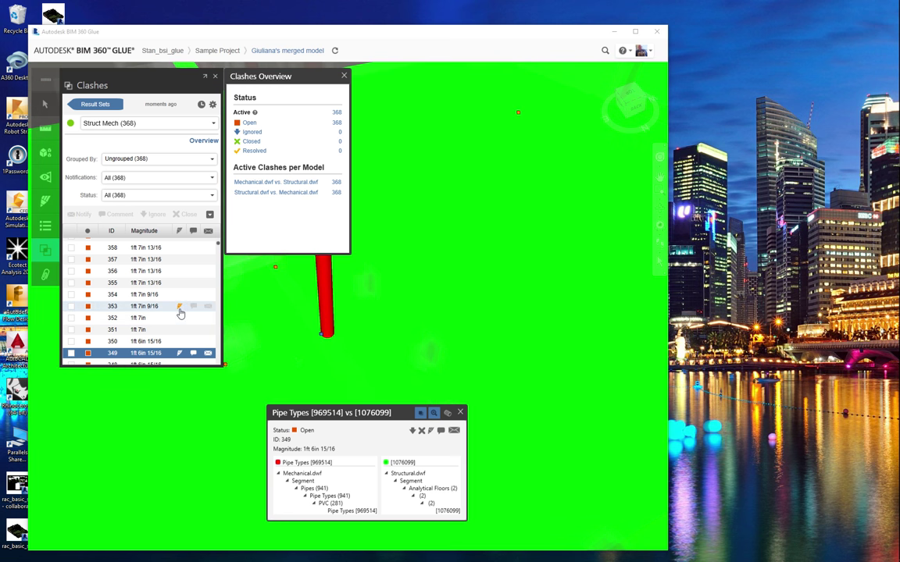
scroll(179, 310, "down", 5)
scroll(208, 256, "up", 1)
left_click(101, 104)
Run 'Struct Framing Mech': Mechanical.dwf against only Structural Framing (284) from Structural.dwf
left_click(106, 104)
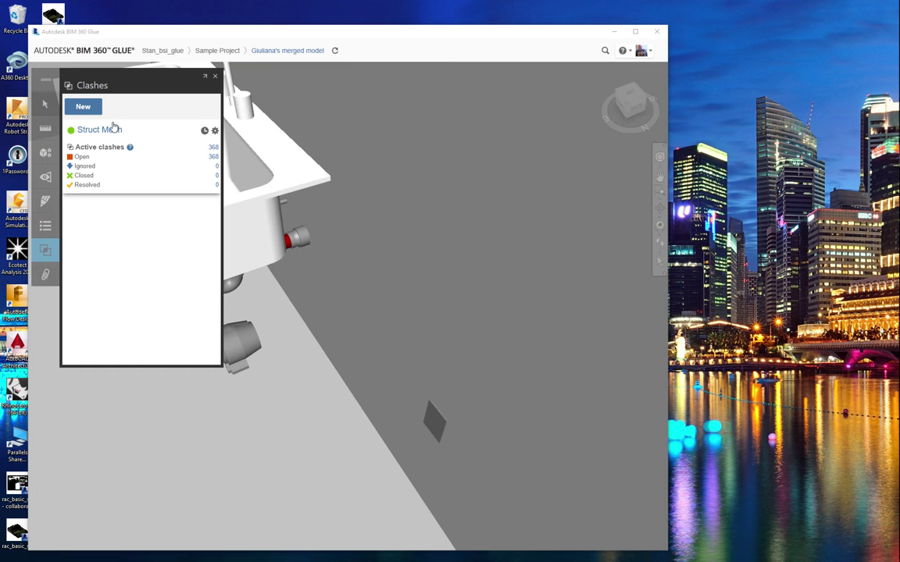
left_click(79, 103)
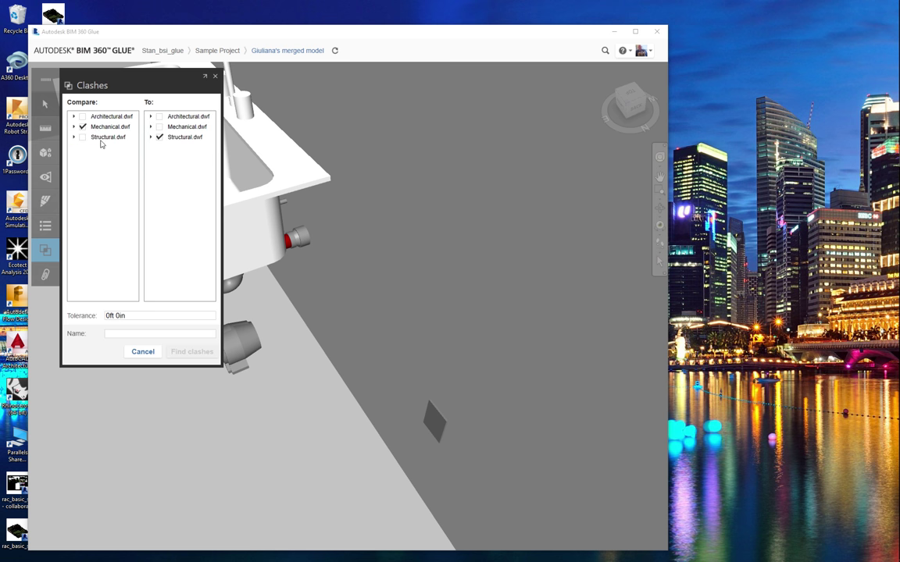
left_click(151, 137)
left_click(162, 146)
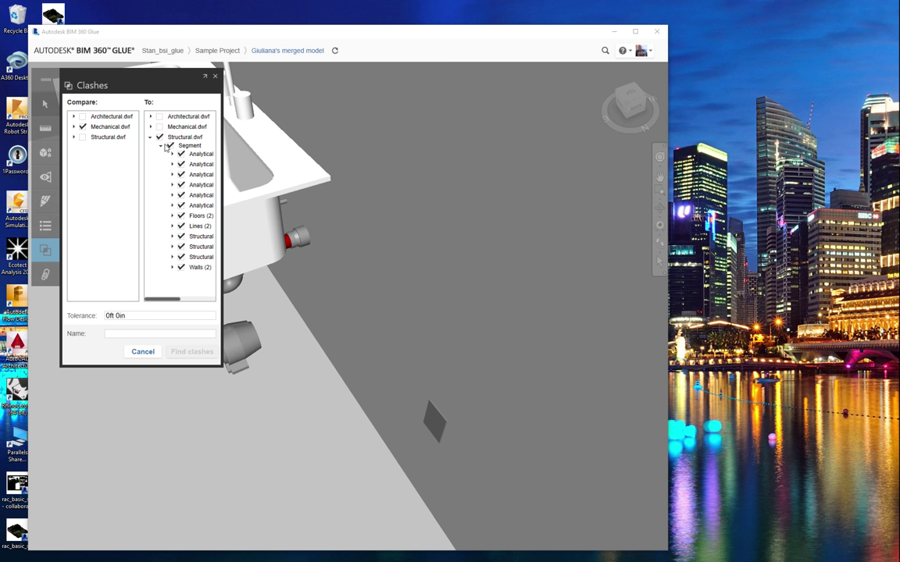
left_click_drag(220, 324, 372, 312)
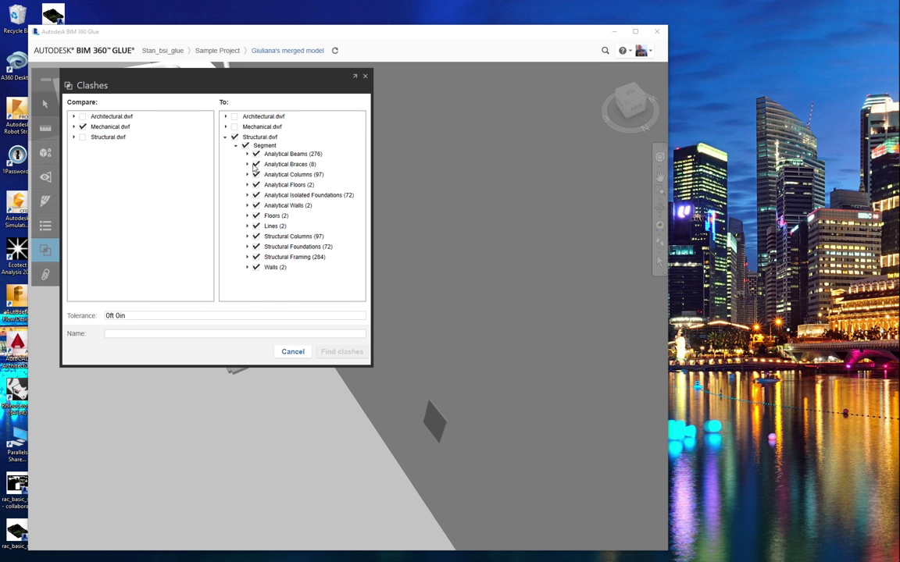
left_click(234, 138)
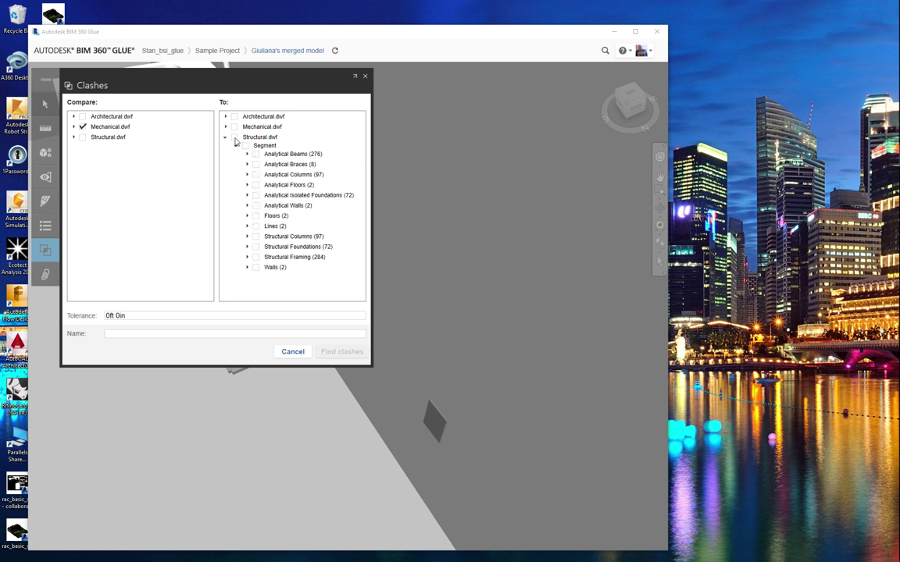
left_click(256, 257)
left_click(234, 336)
type("Str")
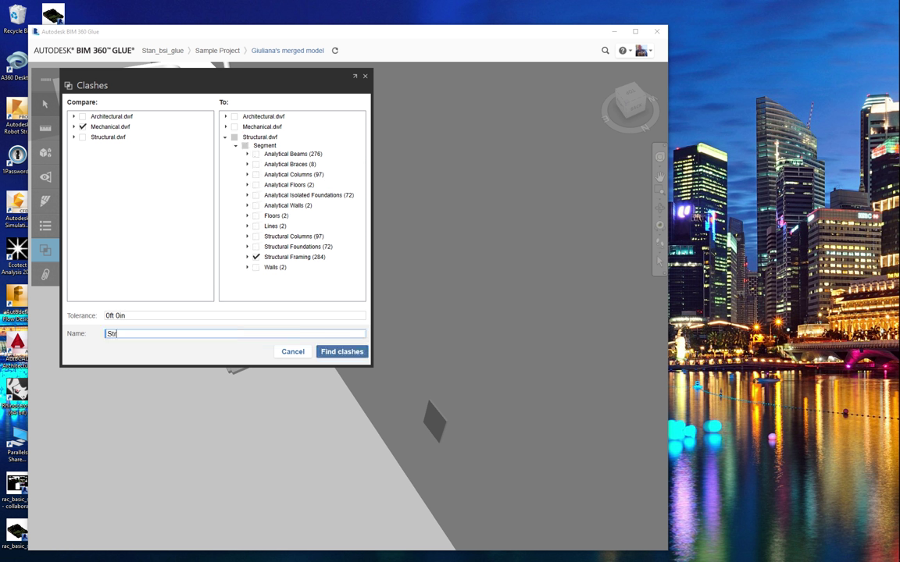
type("uct Framing Me")
key("Return")
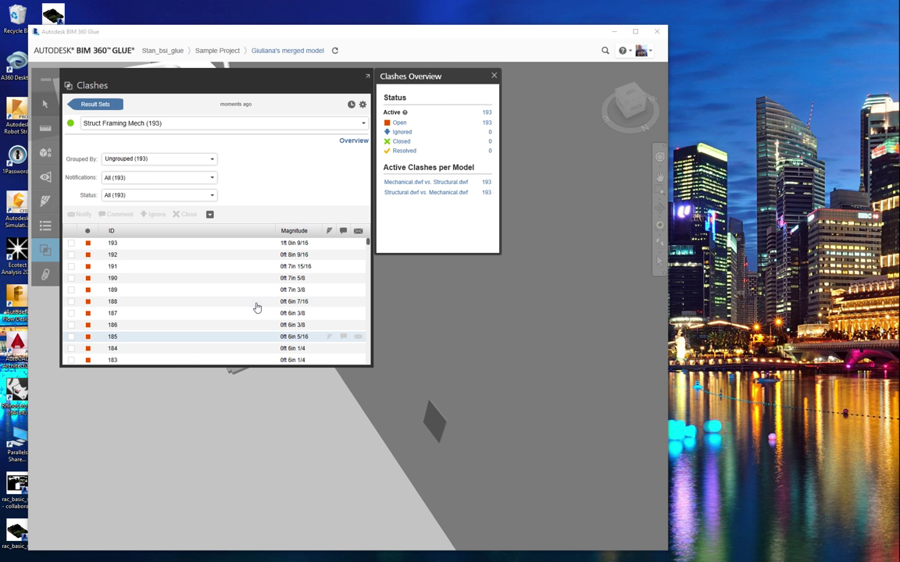
Go to clash 193 and orbit around the PVC pipe hitting the 24 x 36 concrete beam
left_click(215, 248)
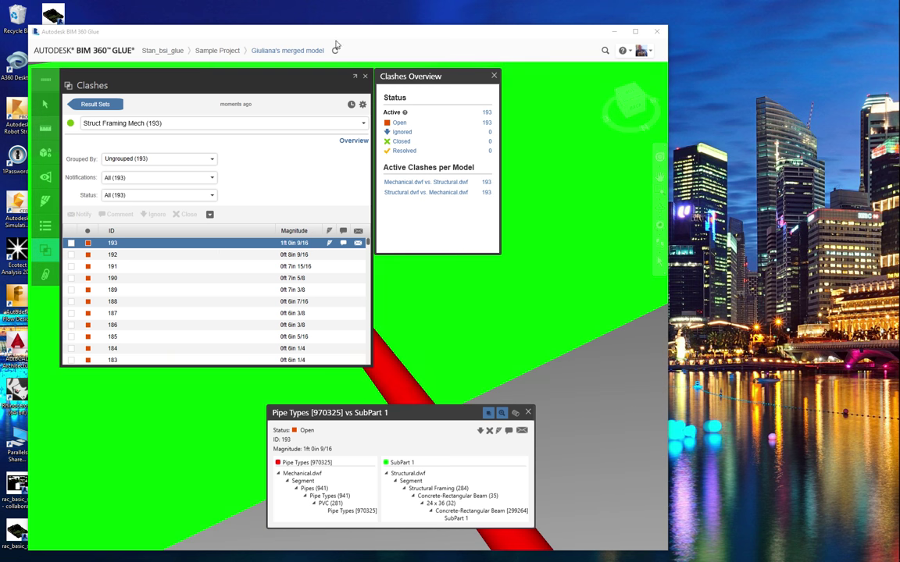
left_click(492, 75)
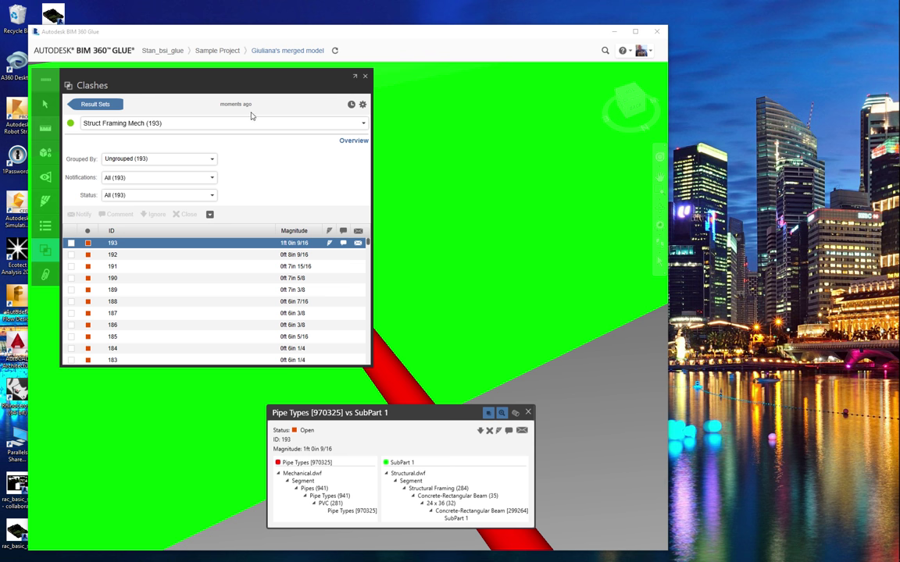
left_click(514, 256)
left_click_drag(514, 256, 565, 289)
scroll(566, 289, "down", 5)
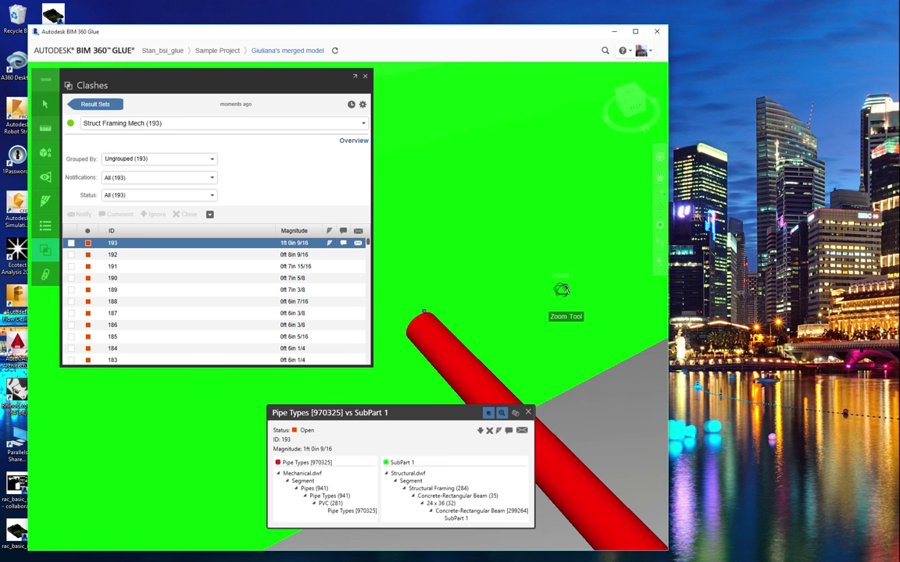
scroll(565, 289, "down", 3)
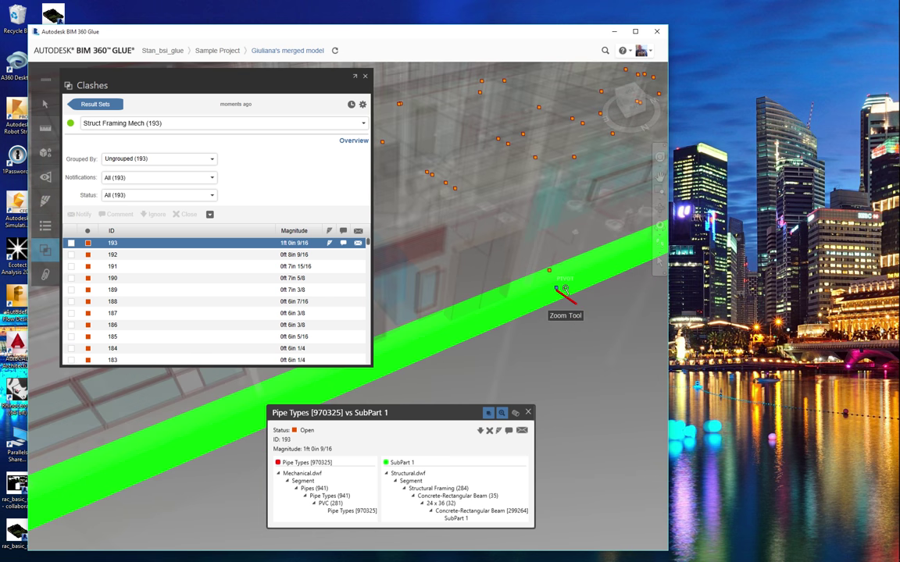